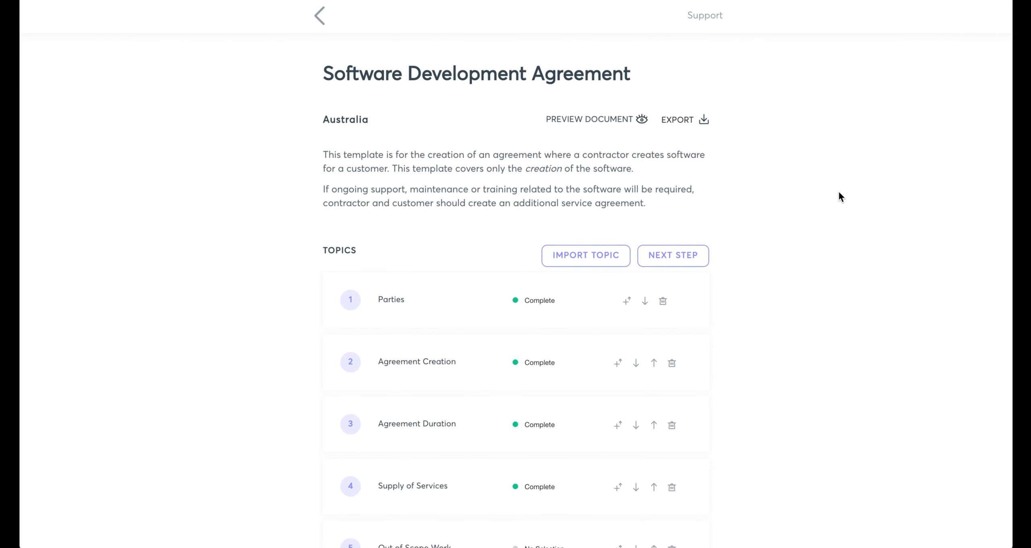
Open the Intellectual Property Ownership topic of the Software Development Agreement.
{"action": "scroll", "coordinate": [838, 192], "scroll_direction": "down", "scroll_amount": 5}
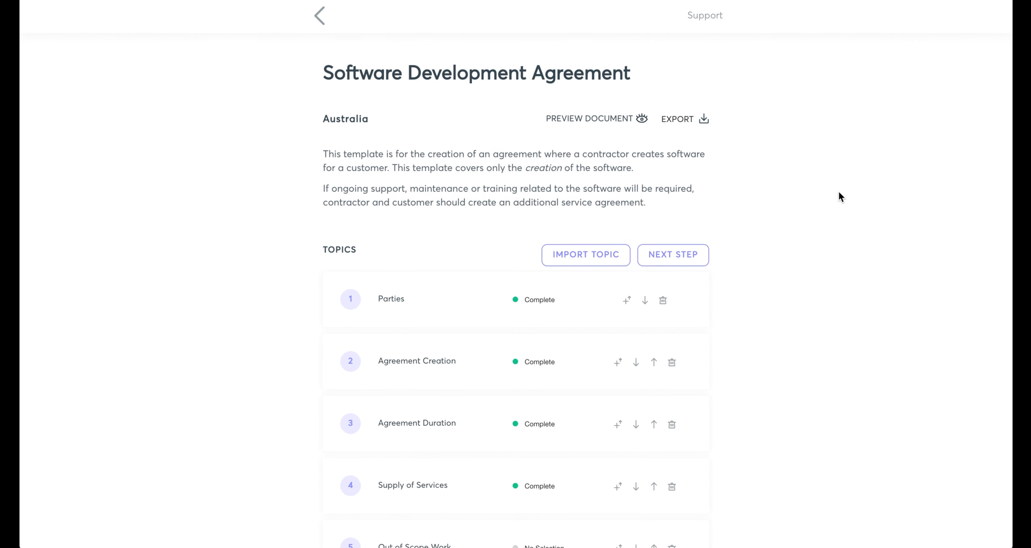
{"action": "scroll", "coordinate": [838, 193], "scroll_direction": "down", "scroll_amount": 10}
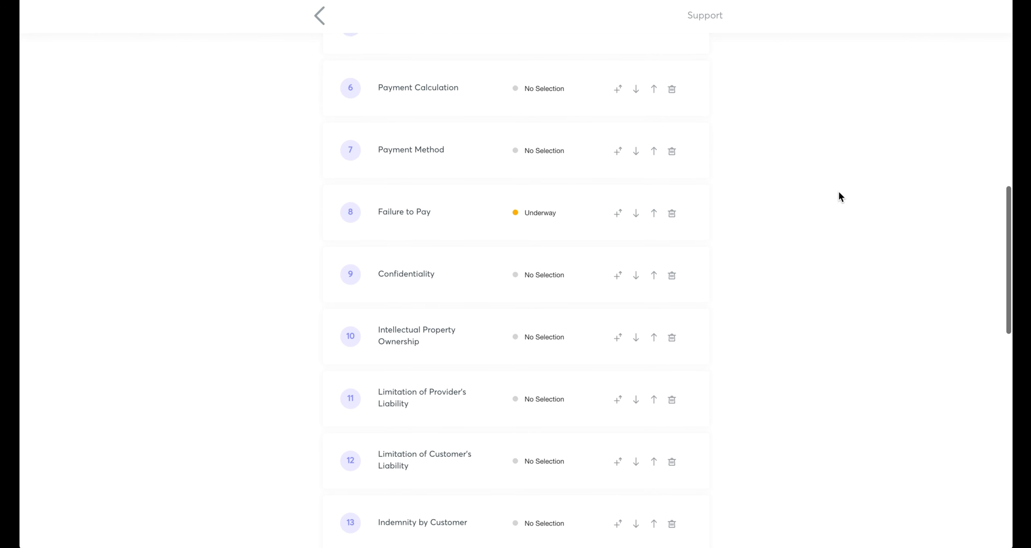
{"action": "scroll", "coordinate": [839, 192], "scroll_direction": "down", "scroll_amount": 10}
{"action": "scroll", "coordinate": [838, 192], "scroll_direction": "down", "scroll_amount": 7}
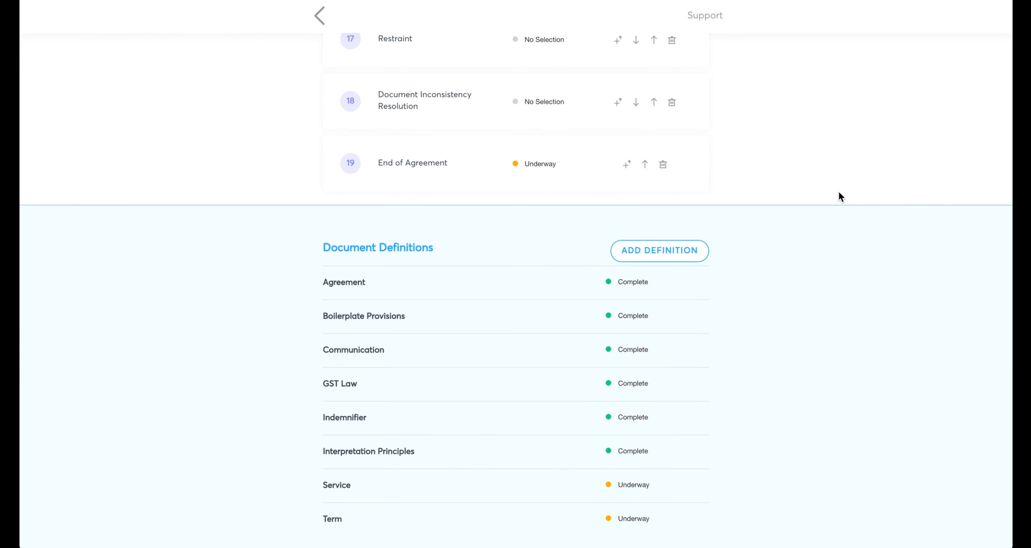
{"action": "scroll", "coordinate": [839, 197], "scroll_direction": "up", "scroll_amount": 11}
{"action": "scroll", "coordinate": [838, 195], "scroll_direction": "up", "scroll_amount": 5}
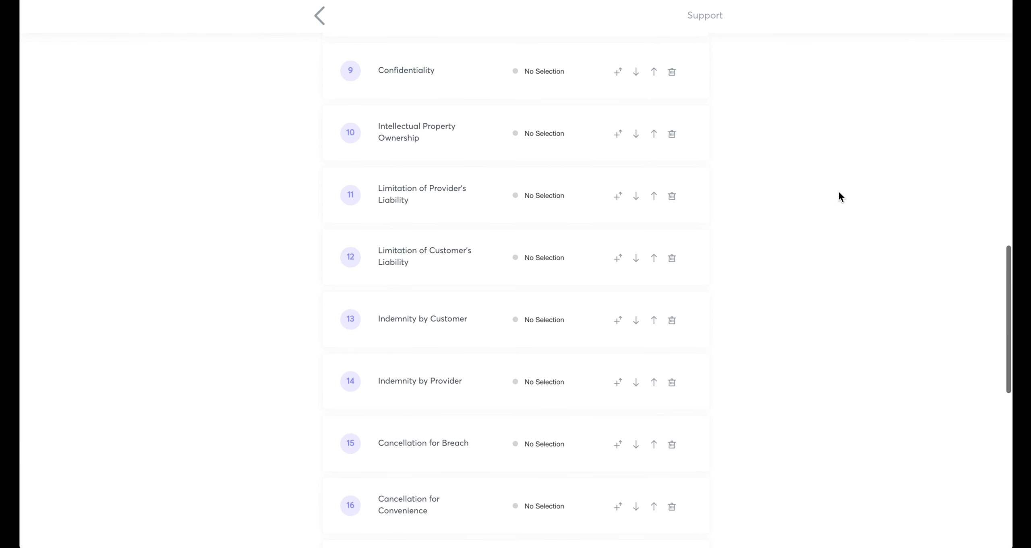
{"action": "mouse_move", "coordinate": [459, 211]}
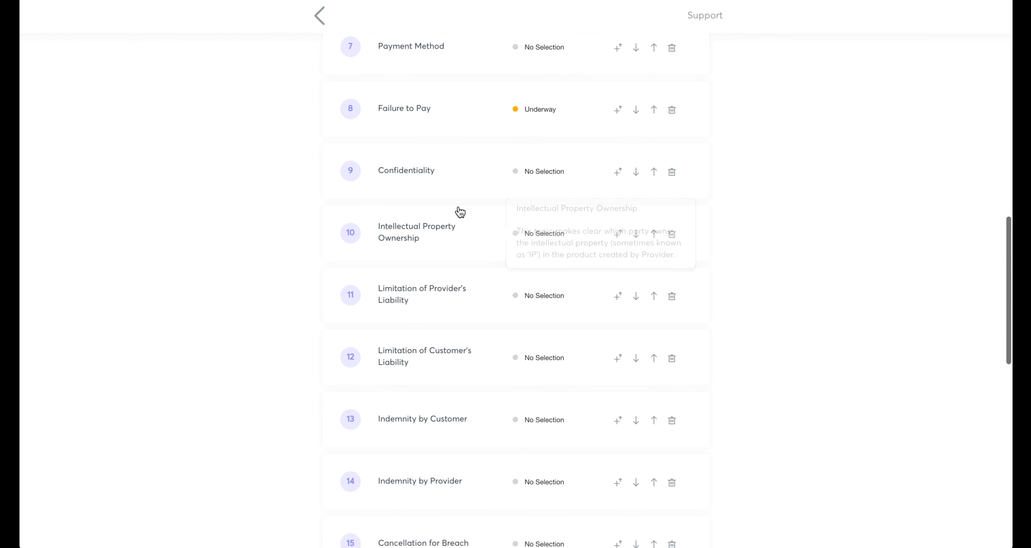
{"action": "left_click", "coordinate": [460, 233]}
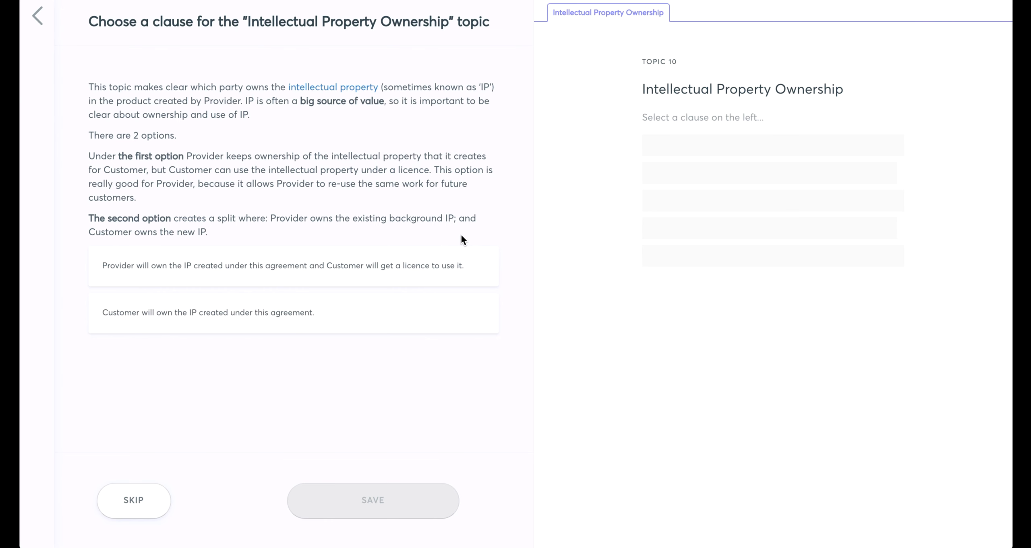
Compare both ownership clauses and choose the one where Provider owns the IP created and Customer gets a licence to use it.
{"action": "left_click", "coordinate": [361, 249]}
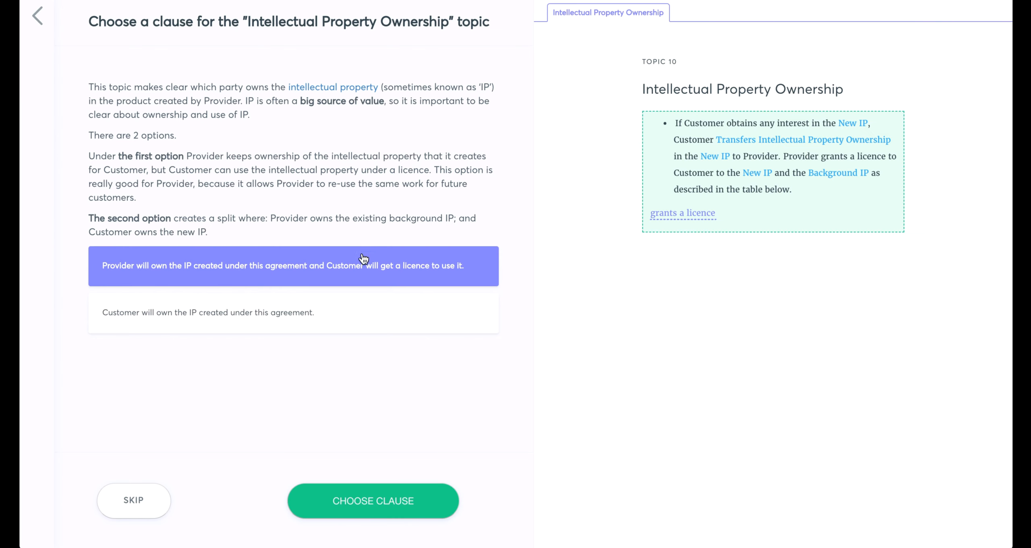
{"action": "left_click", "coordinate": [354, 330]}
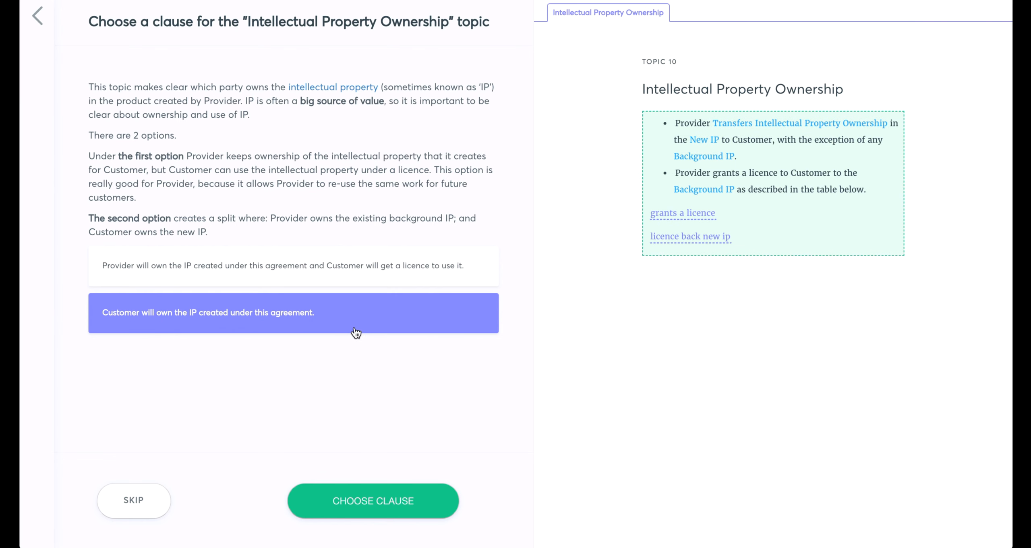
{"action": "left_click", "coordinate": [343, 273]}
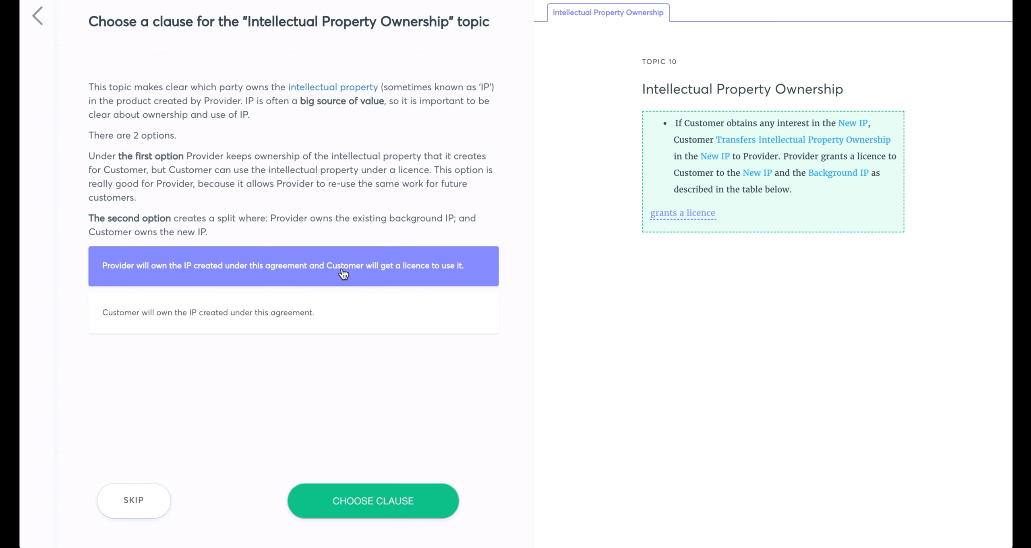
{"action": "left_click", "coordinate": [340, 503]}
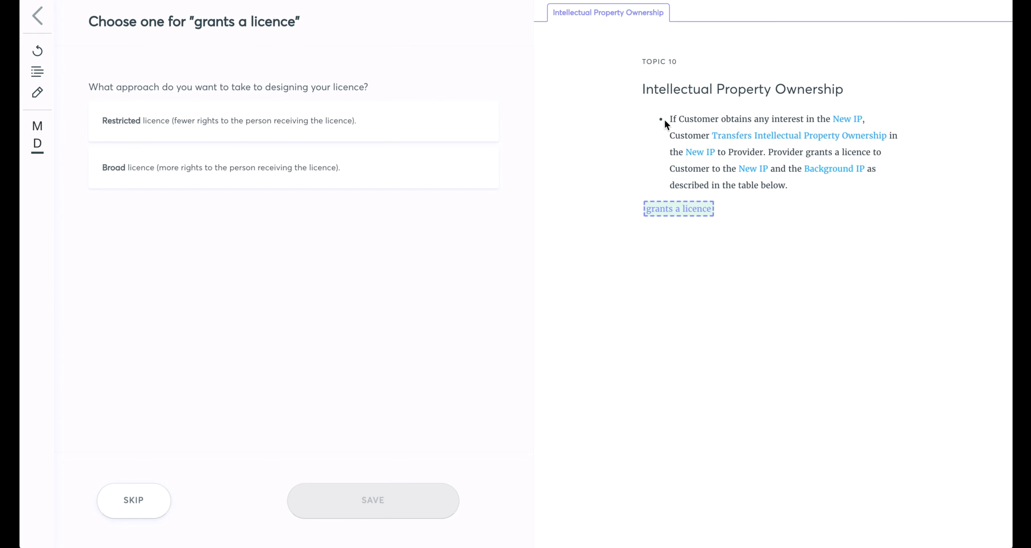
Review the definitions of Transfers Intellectual Property Ownership, Intellectual Property Rights and New IP, view New IP separately, and return to the clause.
{"action": "left_click", "coordinate": [731, 136]}
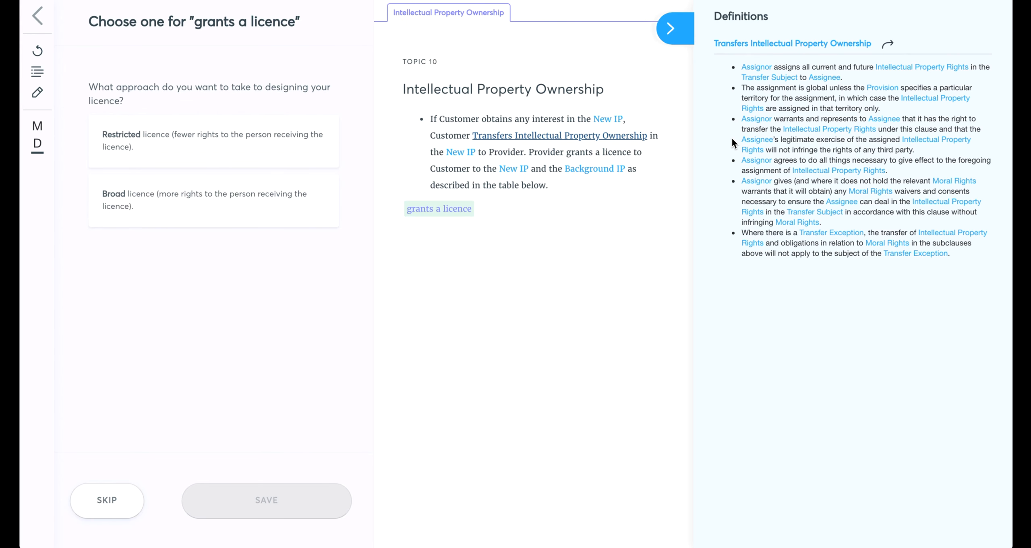
{"action": "left_click", "coordinate": [900, 67]}
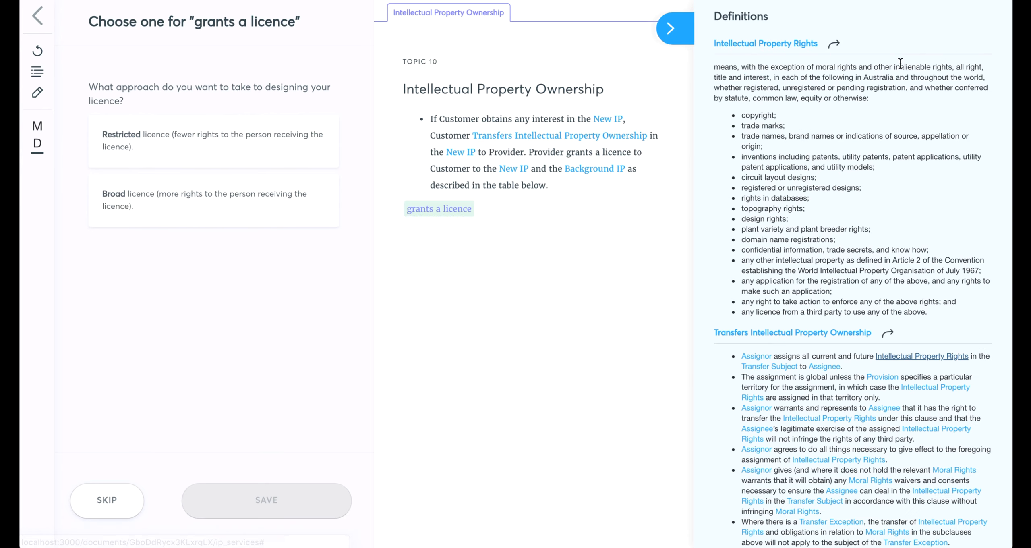
{"action": "left_click", "coordinate": [619, 120]}
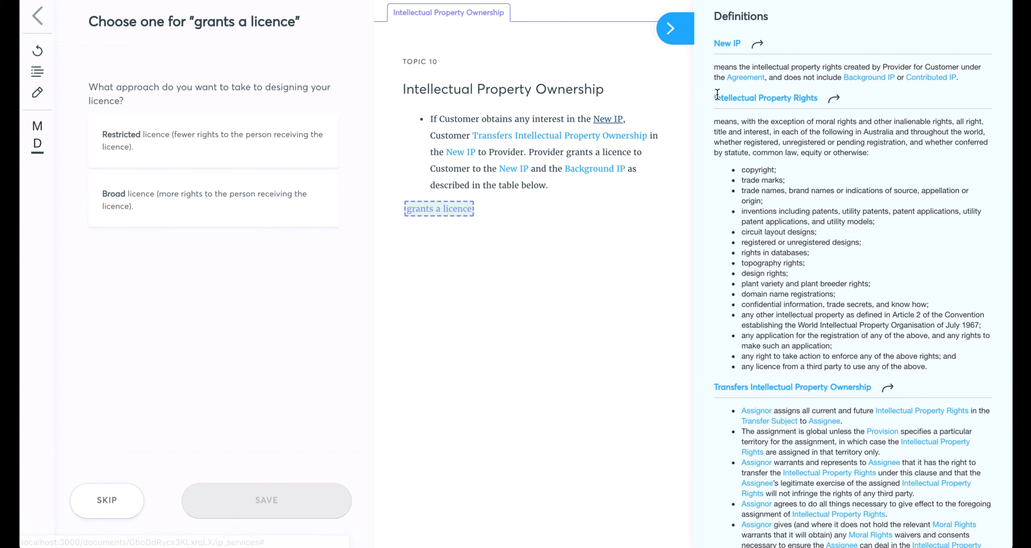
{"action": "left_click", "coordinate": [756, 47]}
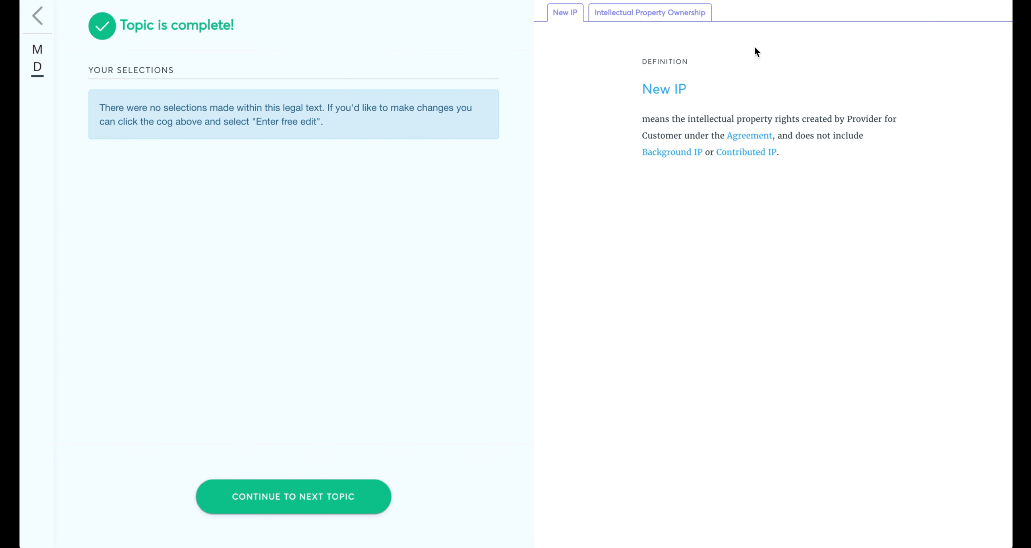
{"action": "left_click", "coordinate": [655, 16]}
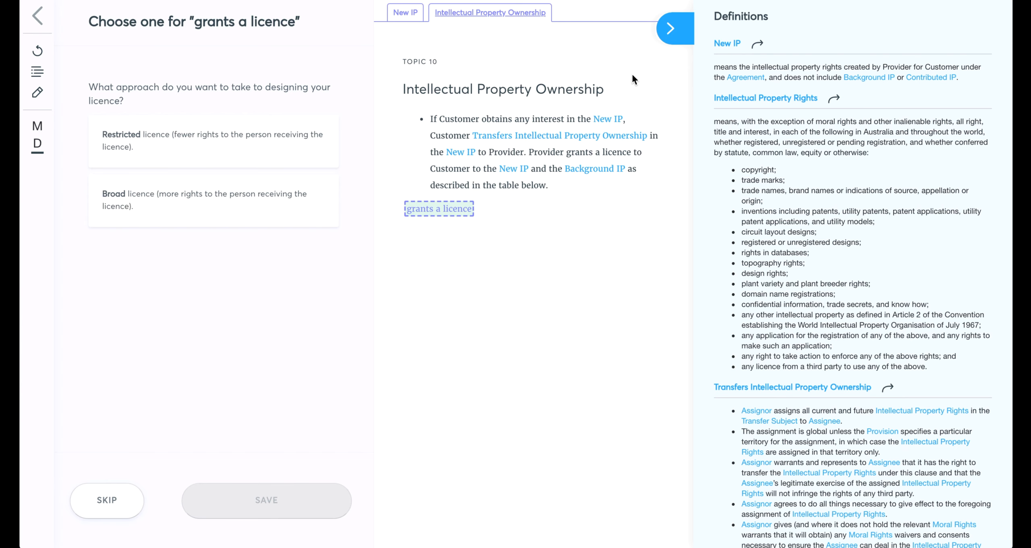
{"action": "left_click", "coordinate": [670, 29]}
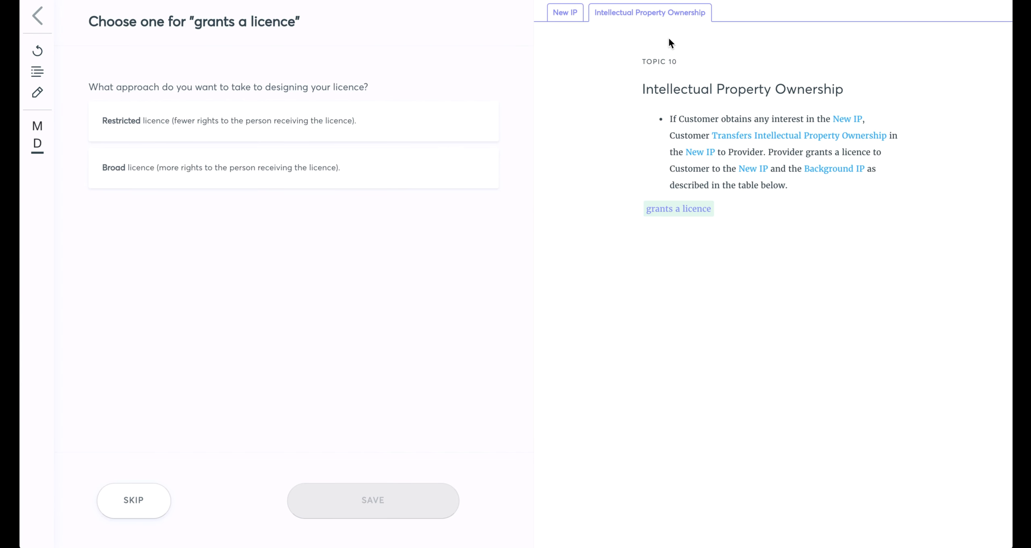
Make the granted licence a Restricted licence and limit its territory to Australia only.
{"action": "left_click", "coordinate": [191, 141]}
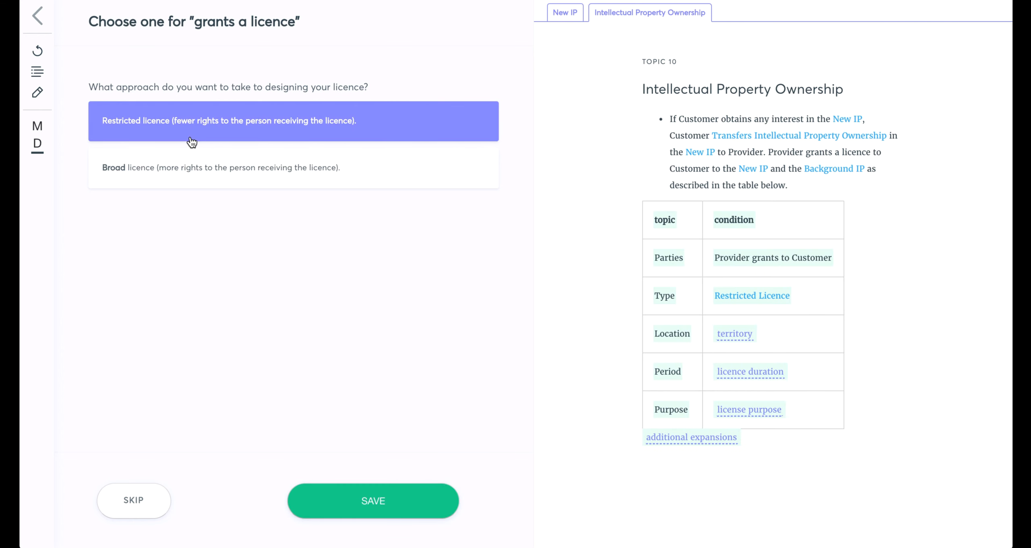
{"action": "left_click", "coordinate": [361, 513]}
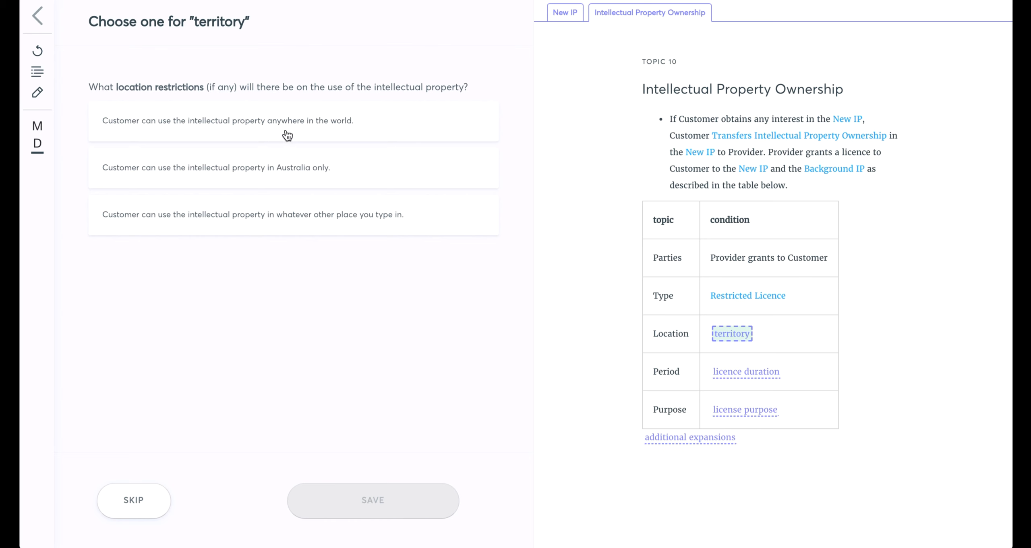
{"action": "left_click", "coordinate": [287, 163]}
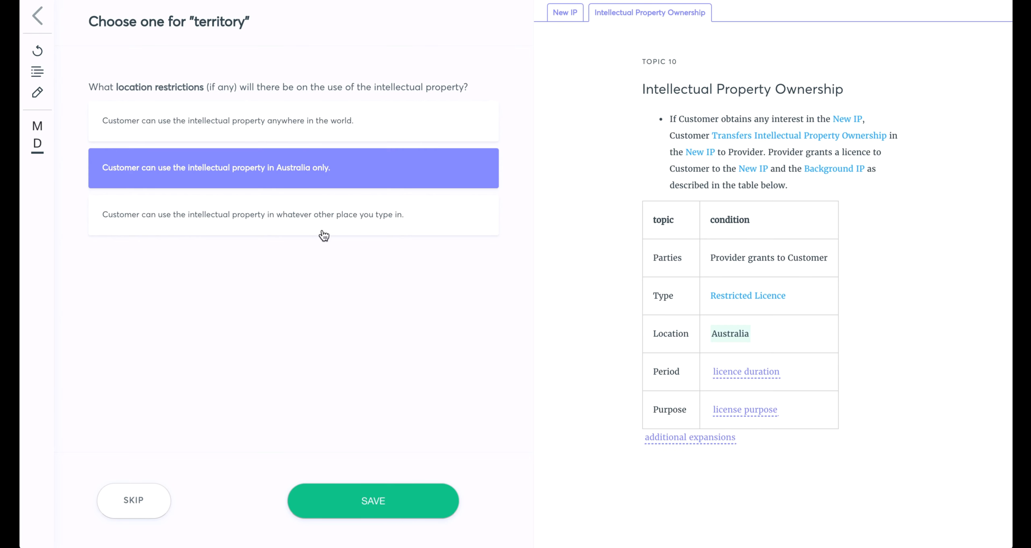
{"action": "left_click", "coordinate": [413, 510]}
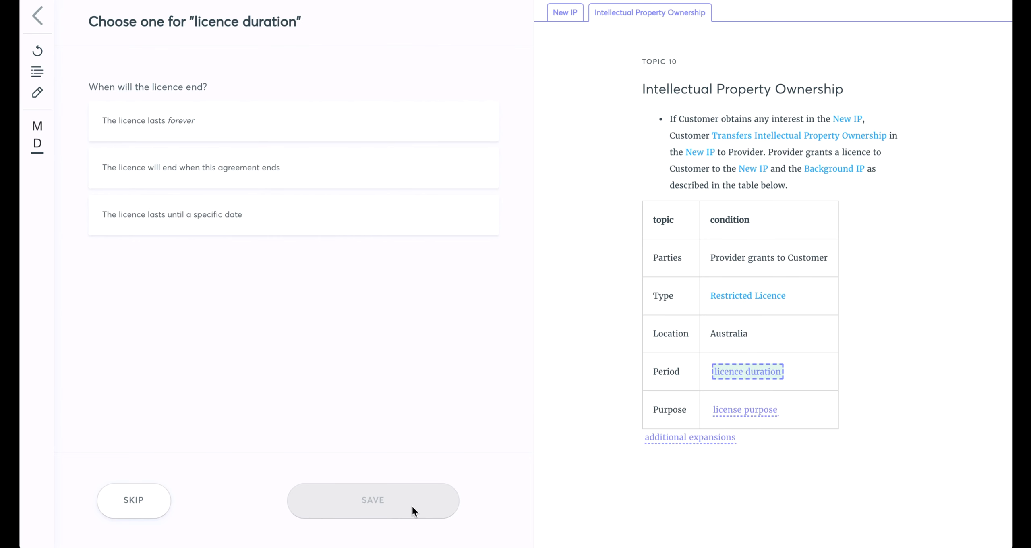
Set the licence to end when the agreement ends and restrict its purpose to a particular business venture.
{"action": "left_click", "coordinate": [288, 173]}
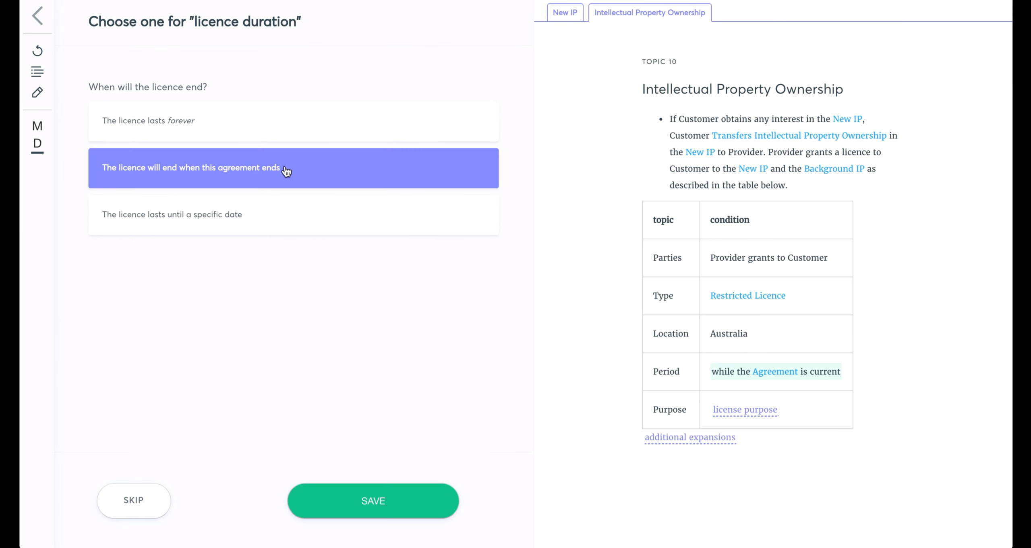
{"action": "left_click", "coordinate": [333, 498]}
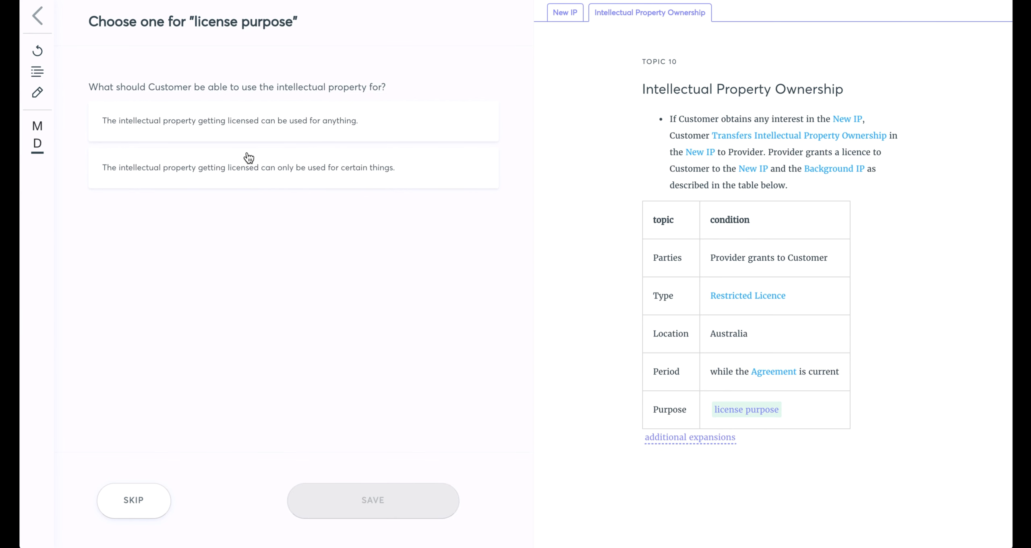
{"action": "left_click", "coordinate": [250, 170]}
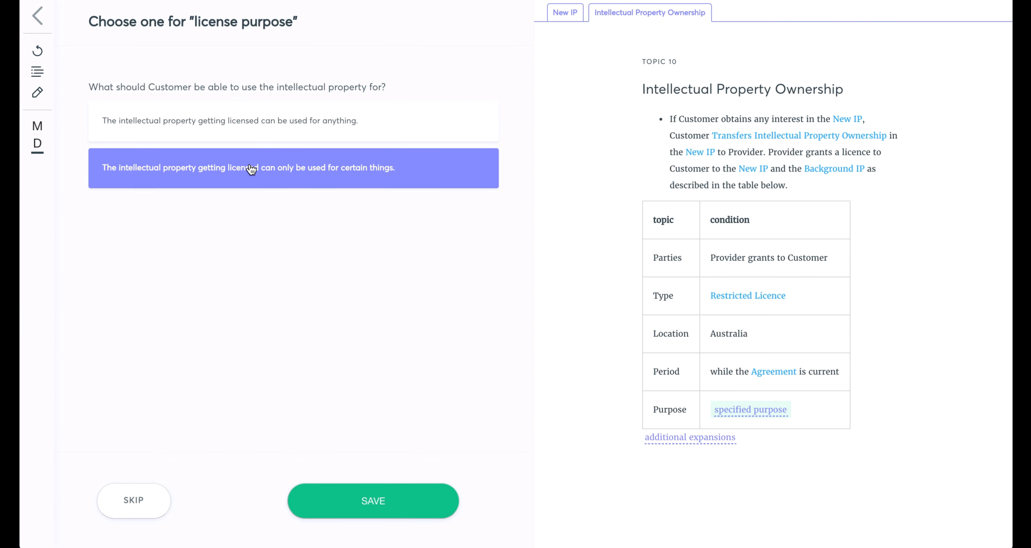
{"action": "left_click", "coordinate": [349, 501]}
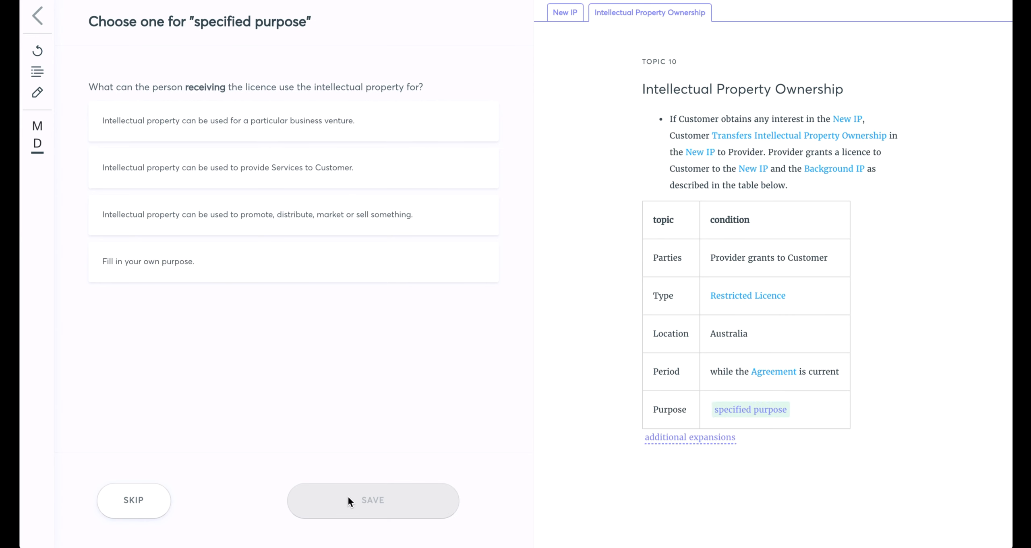
{"action": "left_click", "coordinate": [326, 124]}
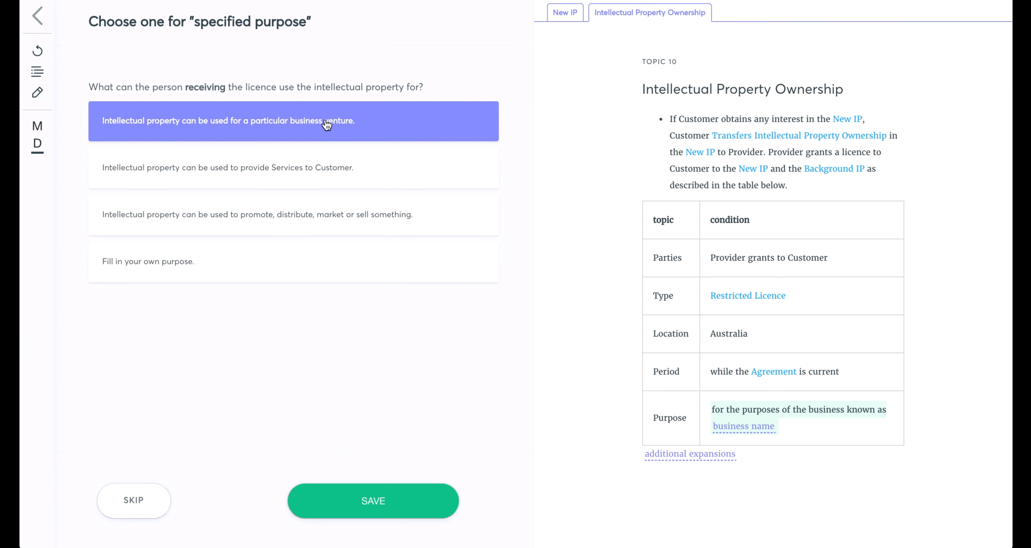
{"action": "left_click", "coordinate": [371, 500]}
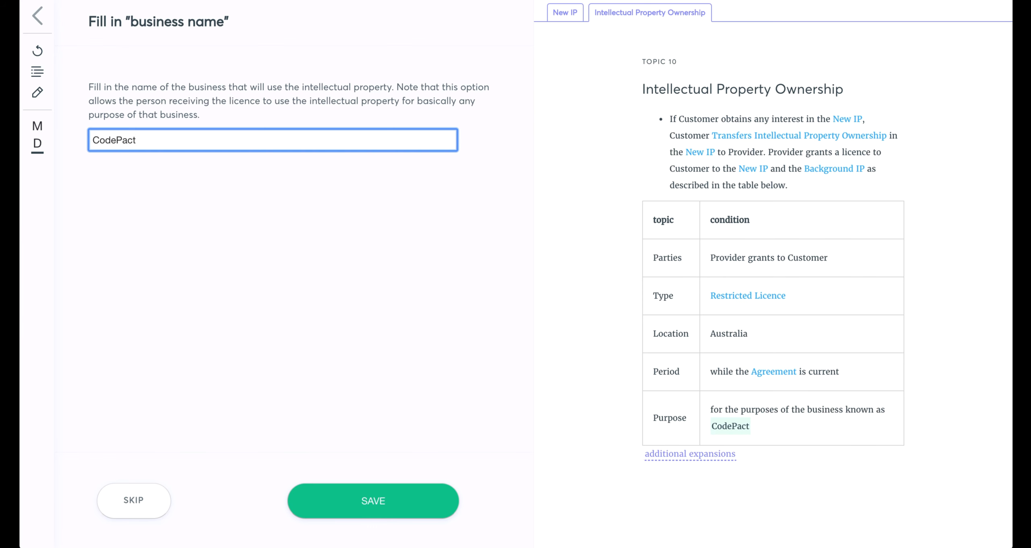
Set the business name for the licence purpose to “CodePact” and “Treescribe”, each in quotation marks, and save it.
{"action": "type", "text": "\""}
{"action": "key", "text": "Home"}
{"action": "type", "text": "\""}
{"action": "key", "text": "End"}
{"action": "type", "text": "and "}
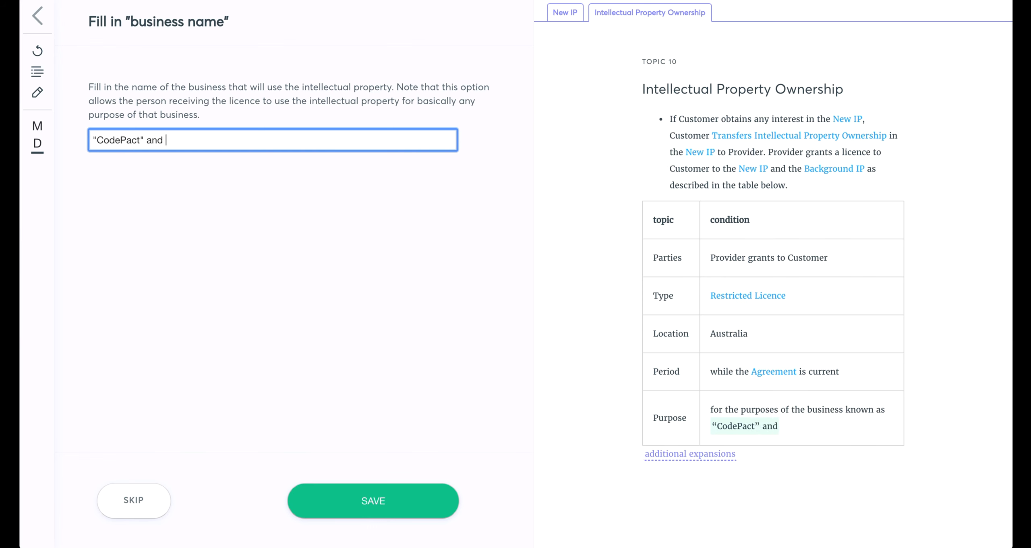
{"action": "type", "text": "\"Treesribe"}
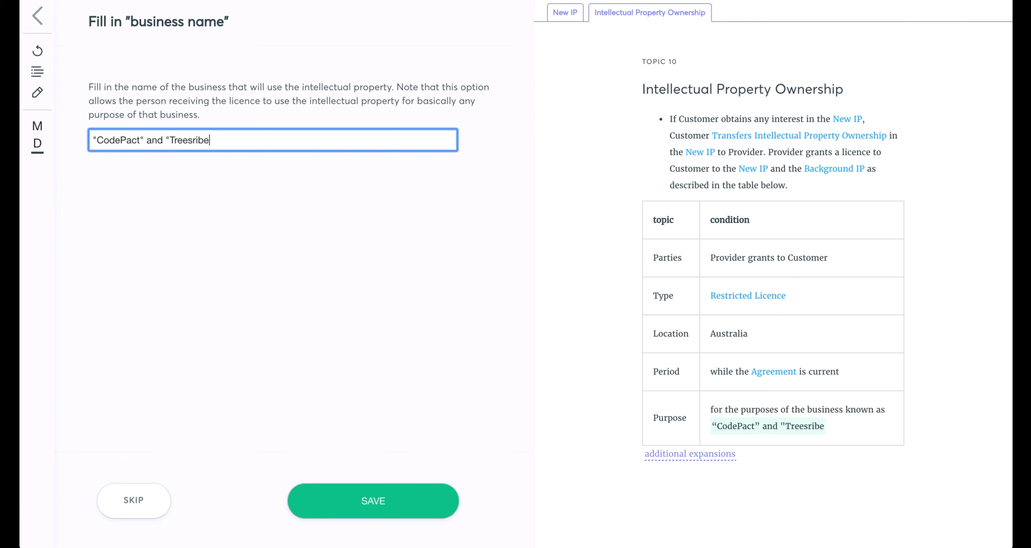
{"action": "key", "text": "BackSpace"}
{"action": "key", "text": "BackSpace"}
{"action": "key", "text": "BackSpace"}
{"action": "key", "text": "BackSpace"}
{"action": "type", "text": "cribe\""}
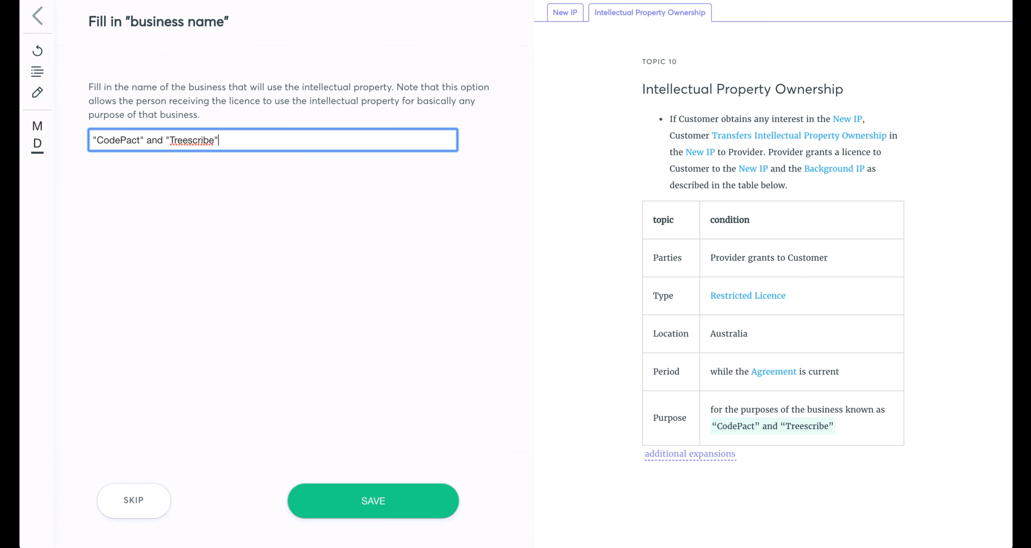
{"action": "left_click", "coordinate": [351, 510]}
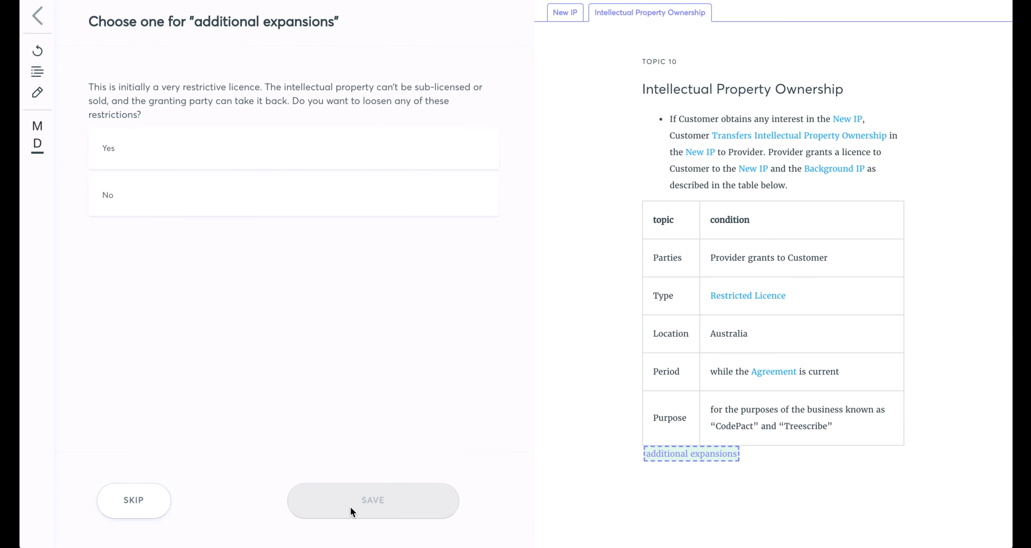
Loosen the licence restrictions with expansions so it cannot be taken back, can be sold, and can be on-licensed to someone else.
{"action": "left_click", "coordinate": [275, 149]}
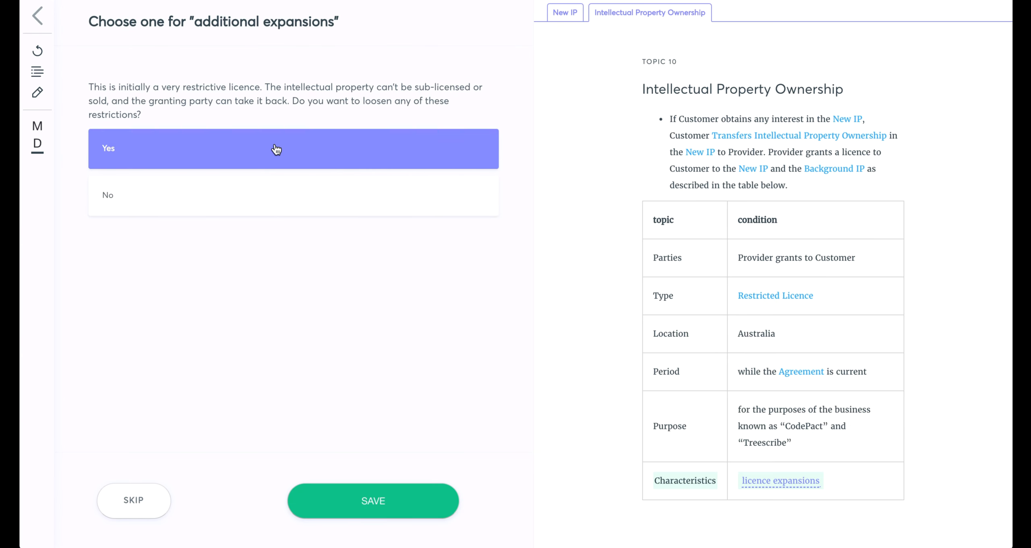
{"action": "left_click", "coordinate": [324, 507]}
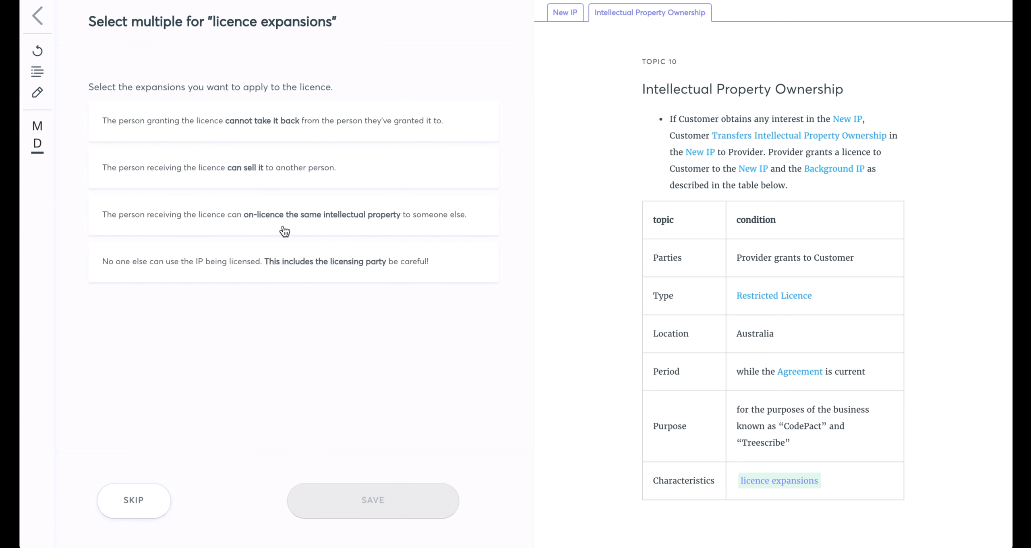
{"action": "left_click", "coordinate": [269, 126]}
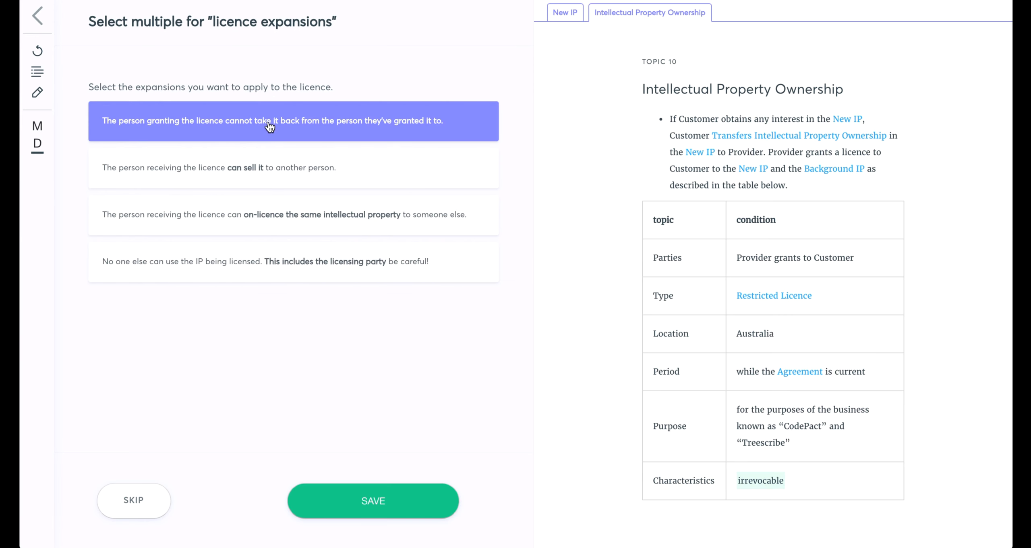
{"action": "left_click", "coordinate": [272, 164]}
{"action": "left_click", "coordinate": [274, 206]}
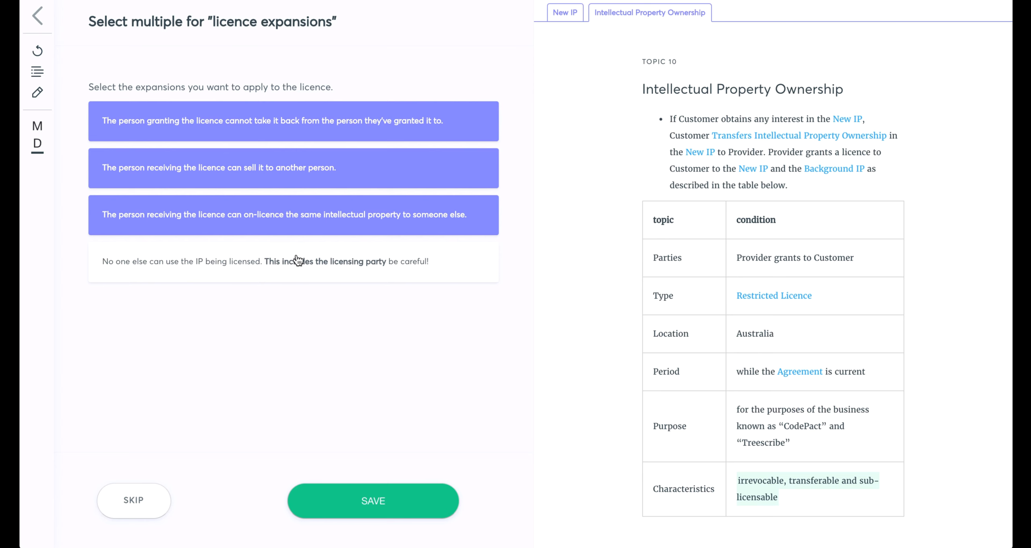
{"action": "left_click", "coordinate": [383, 508]}
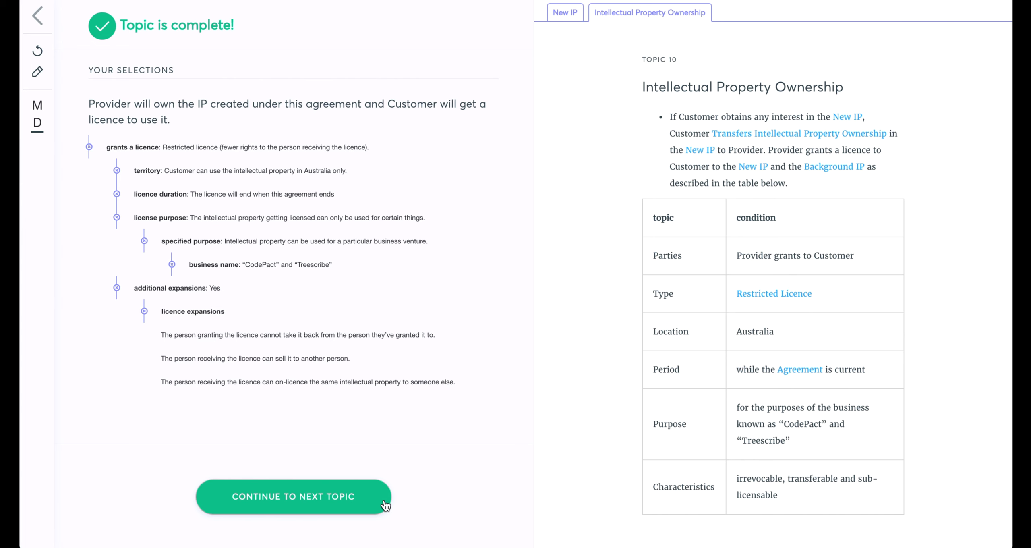
Reopen the additional expansions question of the licence, change the answer to No and save it.
{"action": "left_click", "coordinate": [116, 289]}
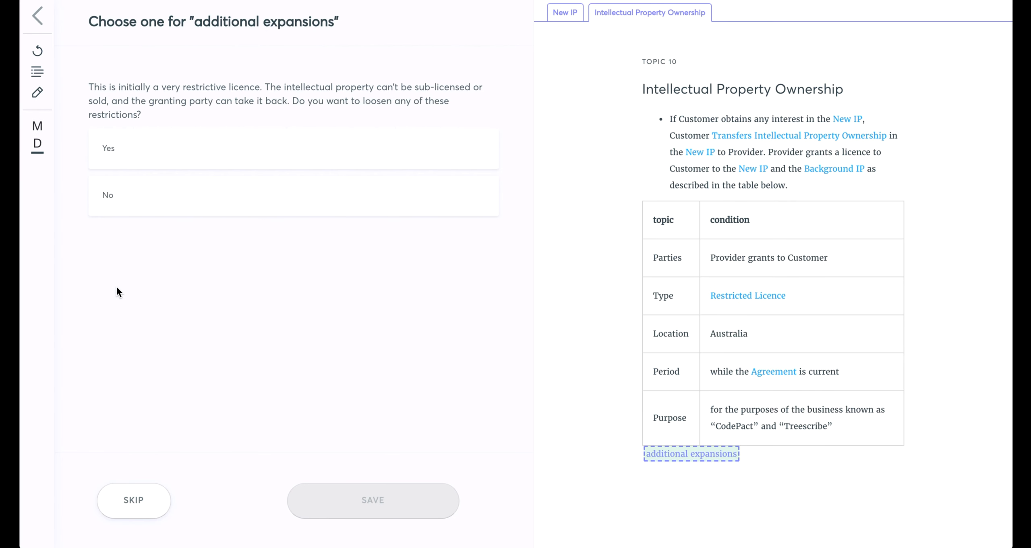
{"action": "left_click", "coordinate": [135, 204]}
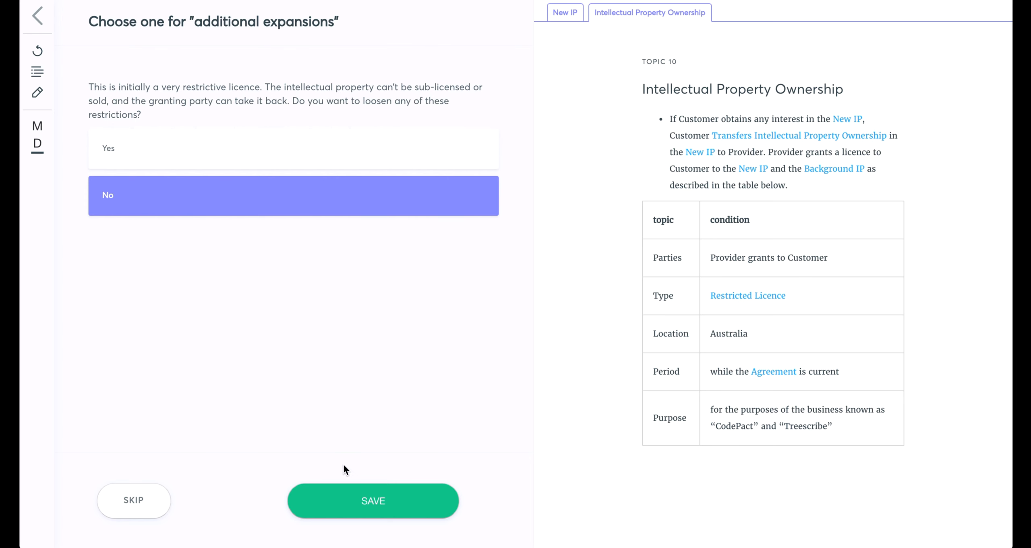
{"action": "left_click", "coordinate": [344, 498]}
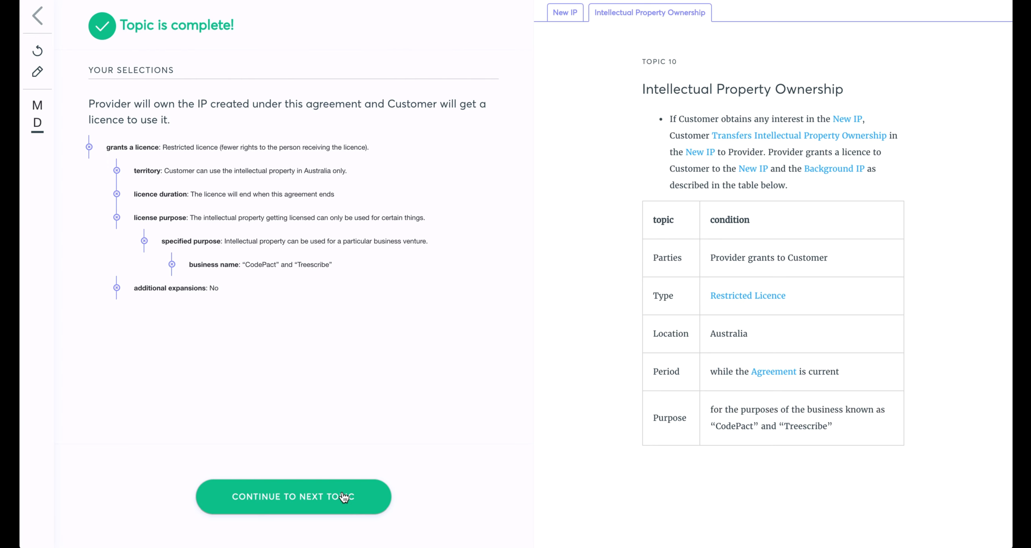
Free edit the Intellectual Property Ownership topic so the sentence starting “Provider grants a licence” becomes its own bullet.
{"action": "left_click", "coordinate": [37, 74]}
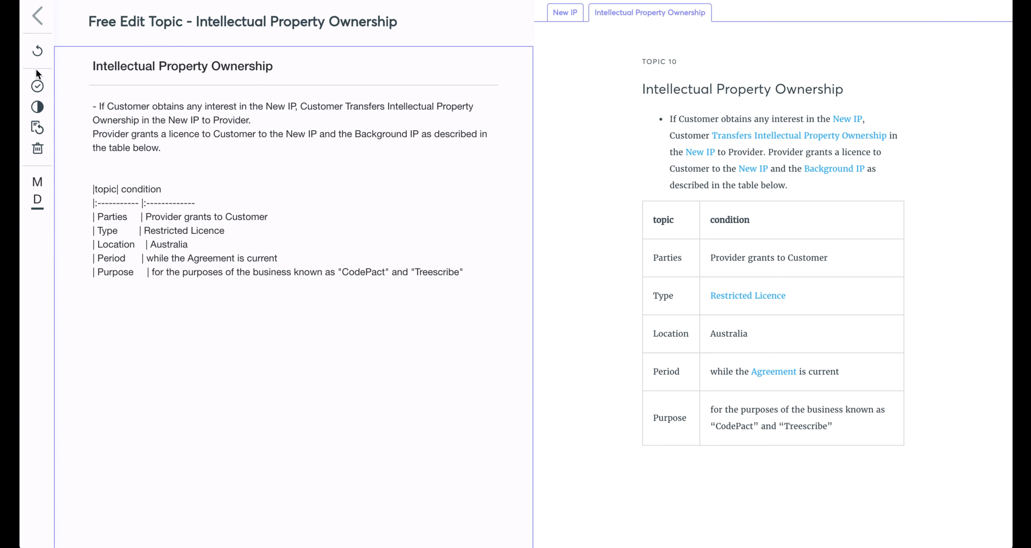
{"action": "left_click", "coordinate": [218, 149]}
{"action": "key", "text": "Up"}
{"action": "key", "text": "super+Left"}
{"action": "type", "text": "-"}
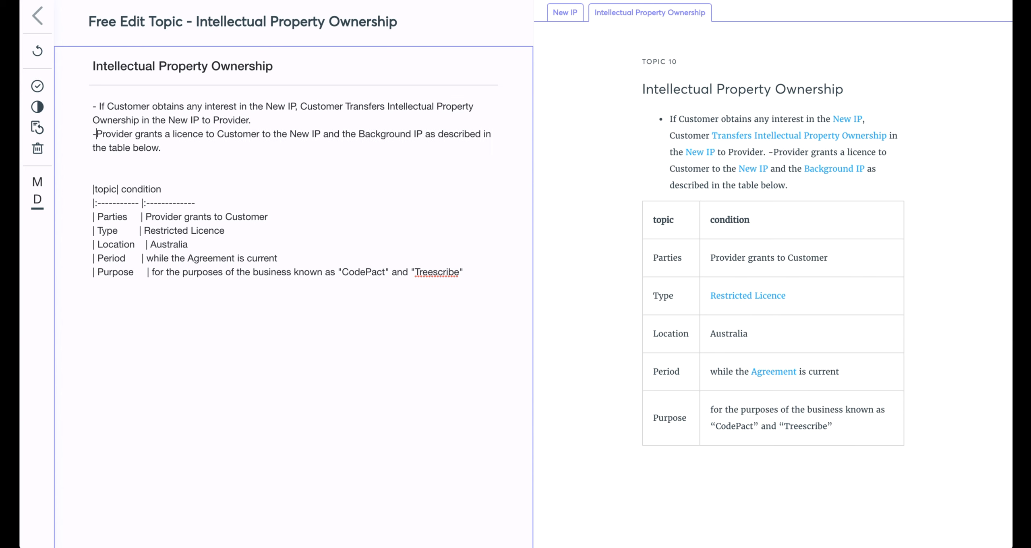
Add a third bullet below the licence bullet reading “Add more text, which shows up in real time preview.”.
{"action": "key", "text": "Down"}
{"action": "key", "text": "super+Right"}
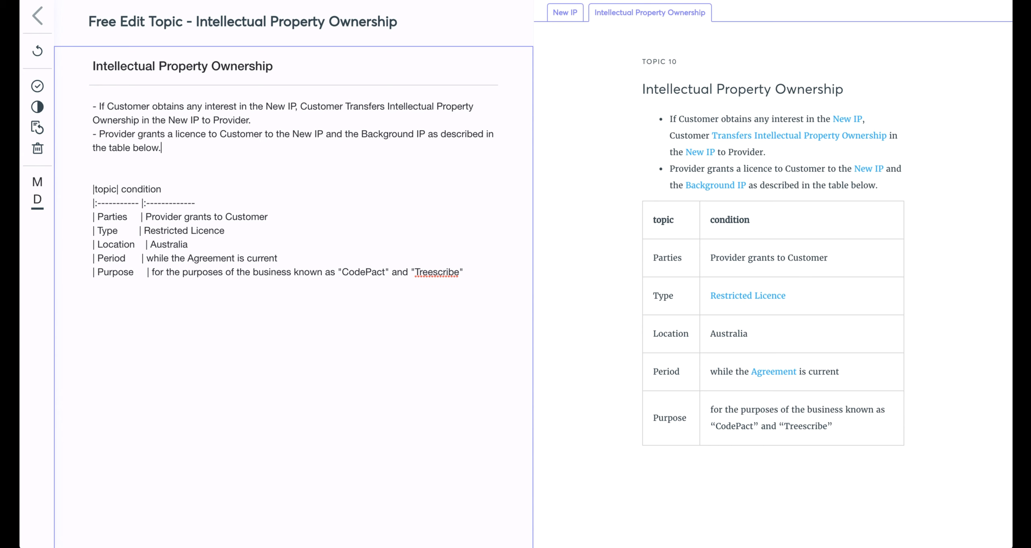
{"action": "key", "text": "Return"}
{"action": "type", "text": "- "}
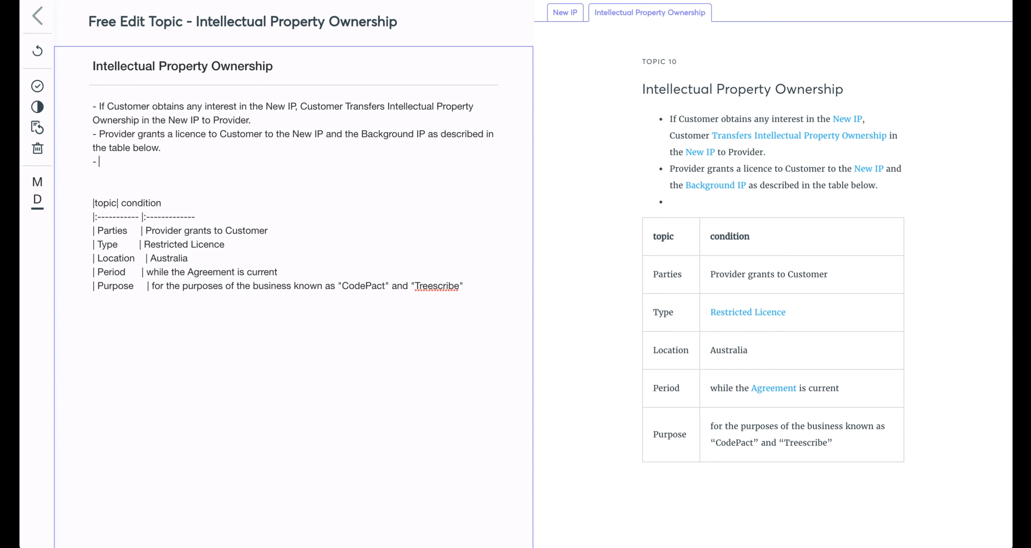
{"action": "type", "text": "Add more text, which show"}
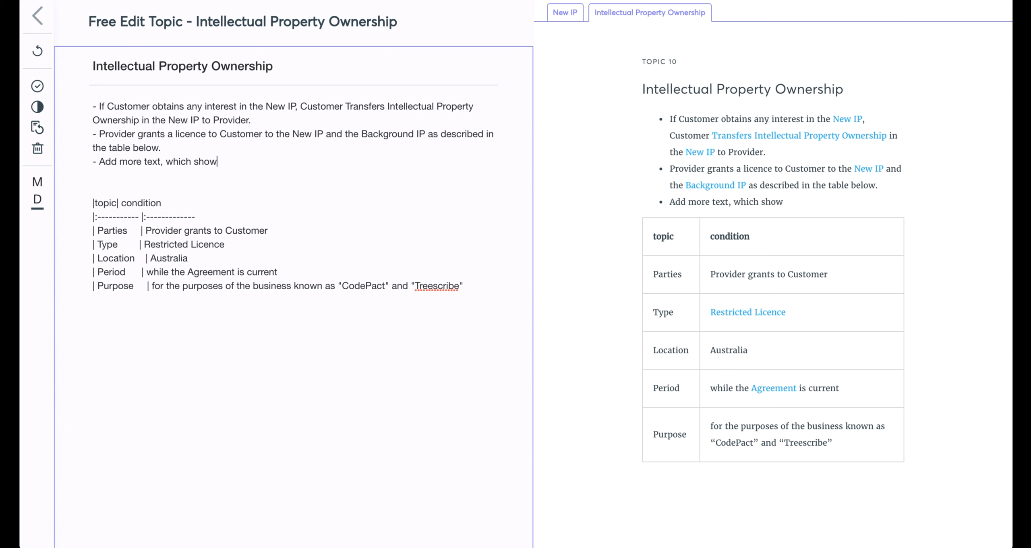
{"action": "type", "text": "s up in real time preview."}
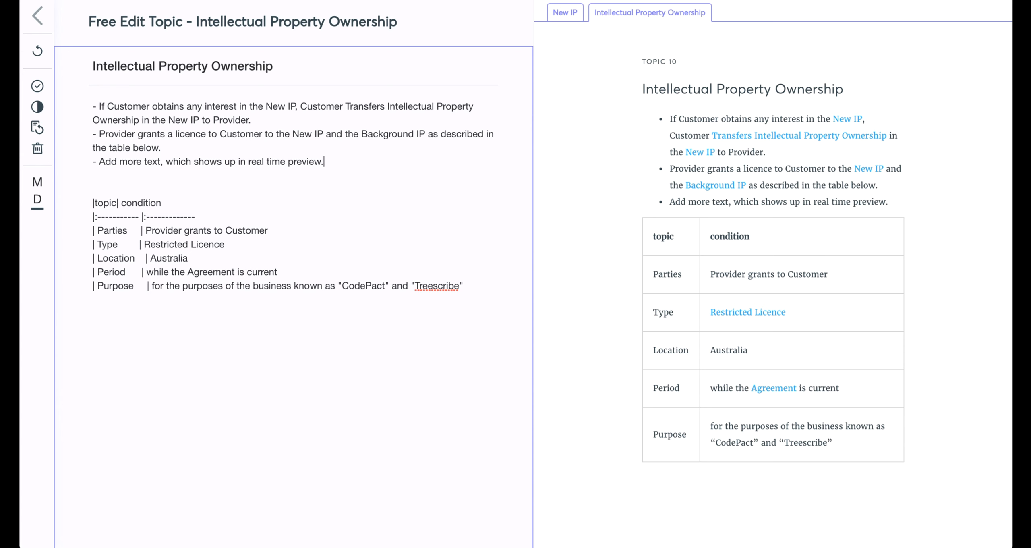
Show the changes to the standard text and add “and another third party” after “Provider” at the end of the first bullet.
{"action": "left_click", "coordinate": [38, 107]}
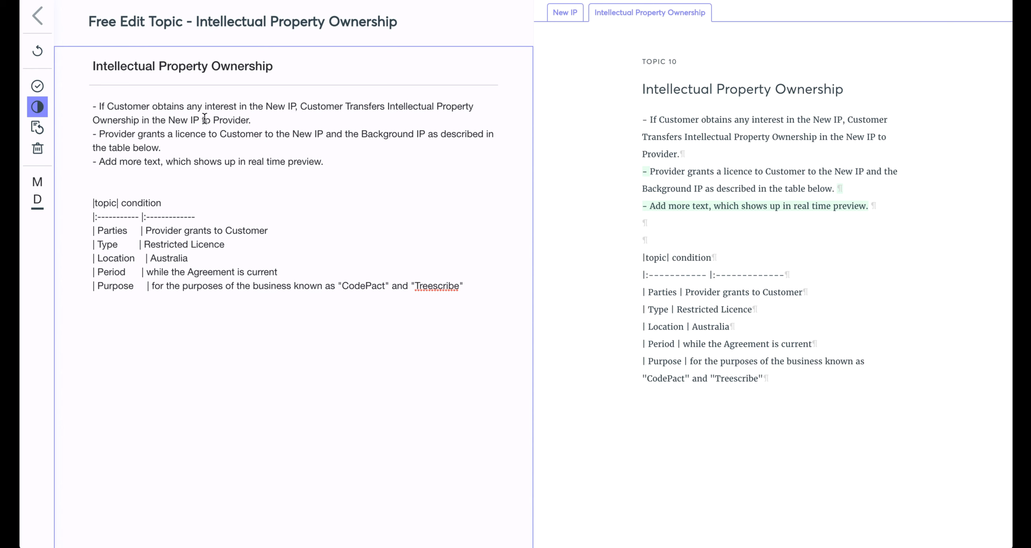
{"action": "left_click", "coordinate": [250, 119]}
{"action": "type", "text": "and "}
{"action": "type", "text": "another thr"}
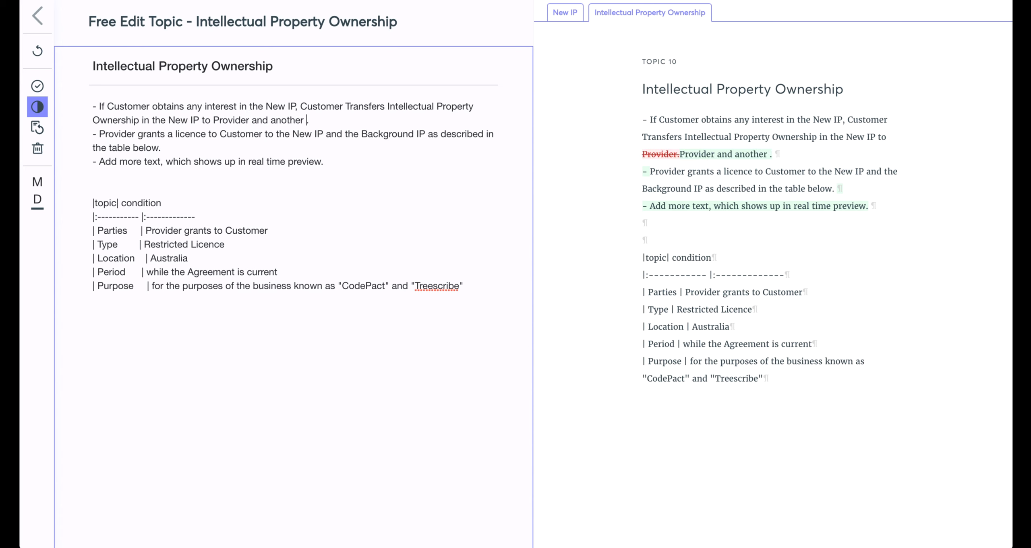
{"action": "type", "text": "ird party"}
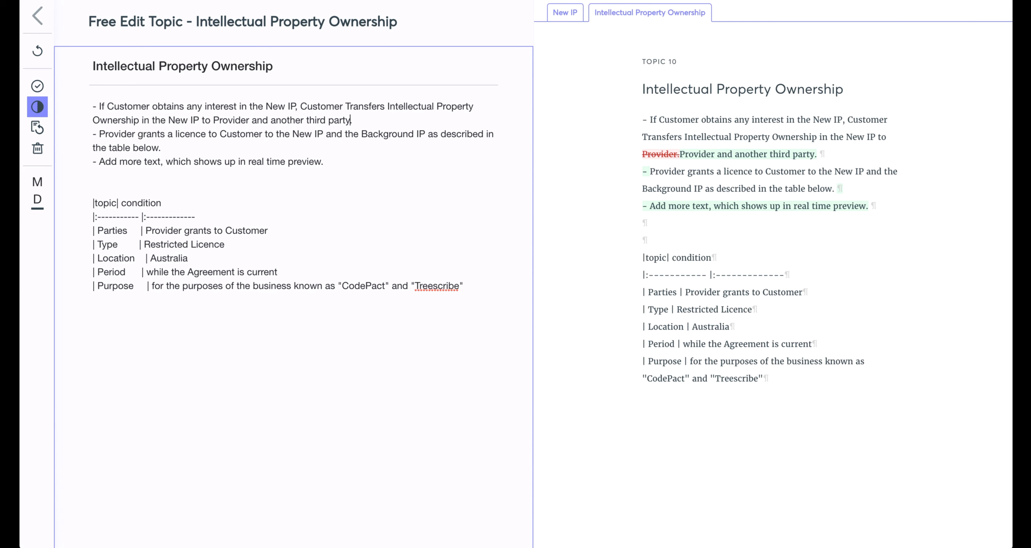
Replace the Location condition in the table with “New South Wales”, save the drafting and return to the normal text view.
{"action": "left_click", "coordinate": [227, 240]}
{"action": "key", "text": "Down"}
{"action": "key", "text": "alt+shift+Left"}
{"action": "key", "text": "BackSpace"}
{"action": "type", "text": "New SOut"}
{"action": "key", "text": "BackSpace"}
{"action": "key", "text": "BackSpace"}
{"action": "key", "text": "BackSpace"}
{"action": "type", "text": "outh"}
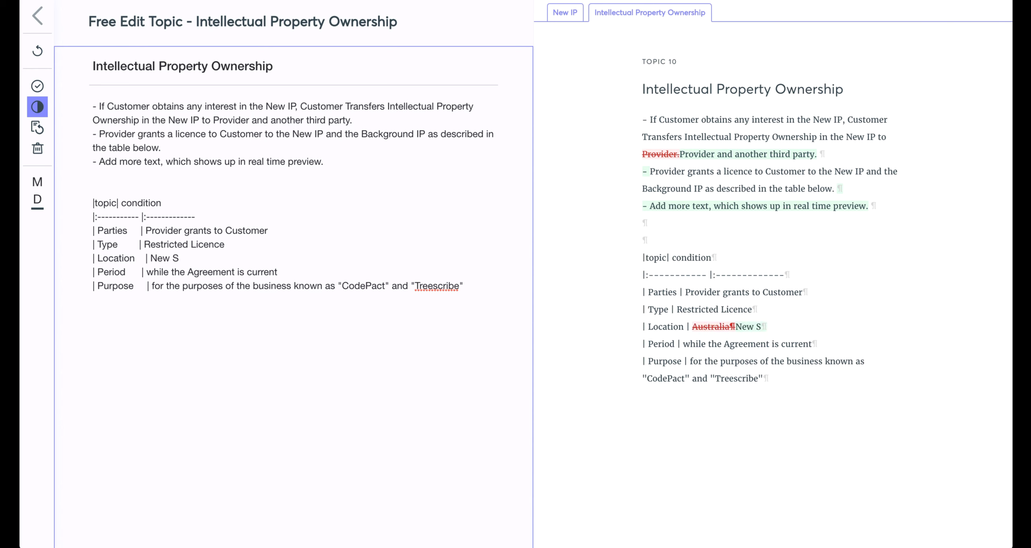
{"action": "type", "text": " Wales"}
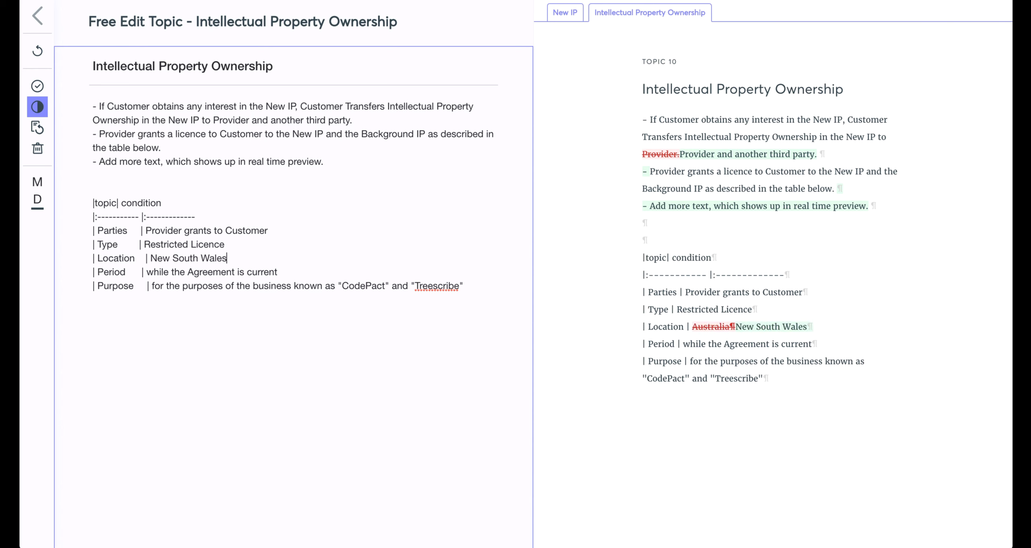
{"action": "left_click", "coordinate": [38, 90]}
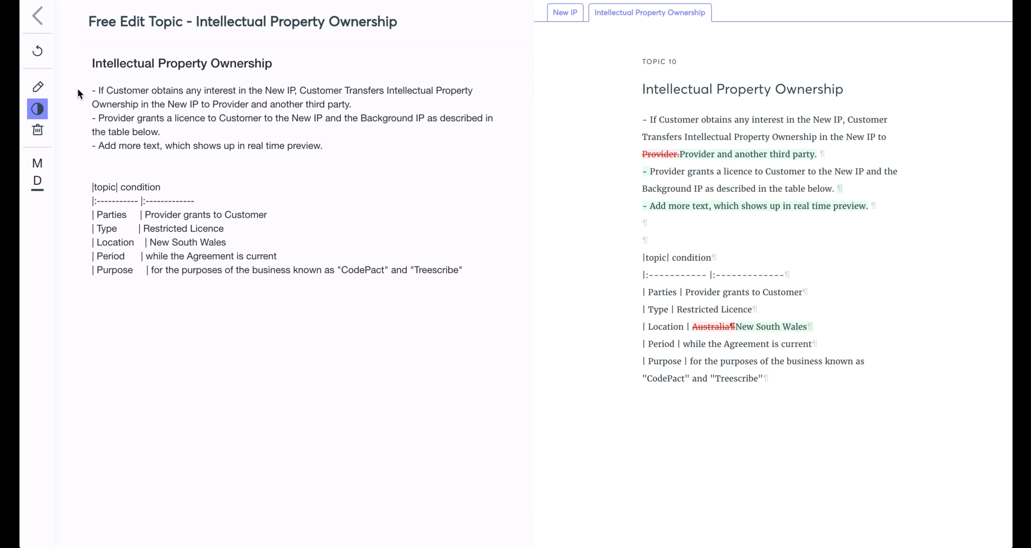
{"action": "left_click", "coordinate": [38, 113]}
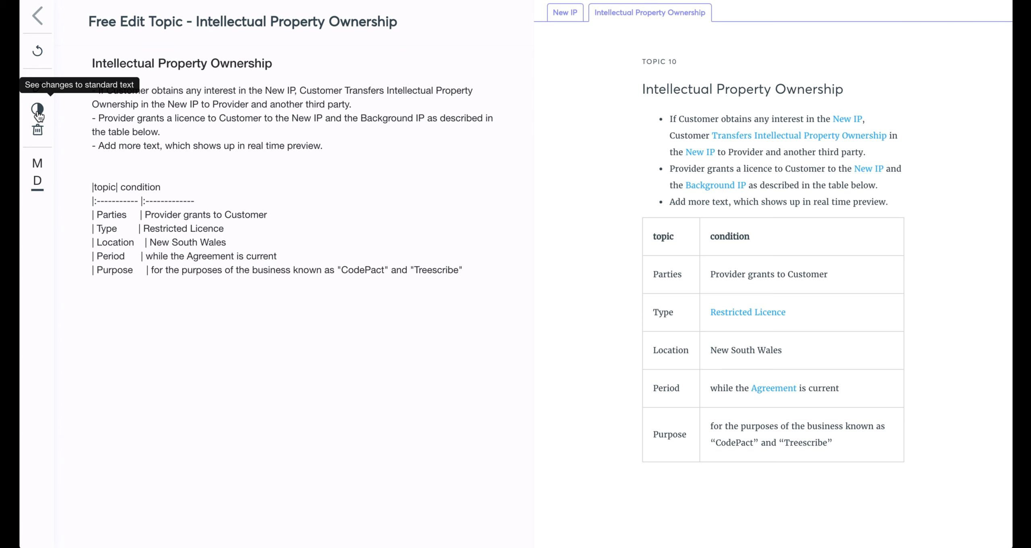
Create a custom definition and change its term to “New Definition”.
{"action": "left_click", "coordinate": [39, 183]}
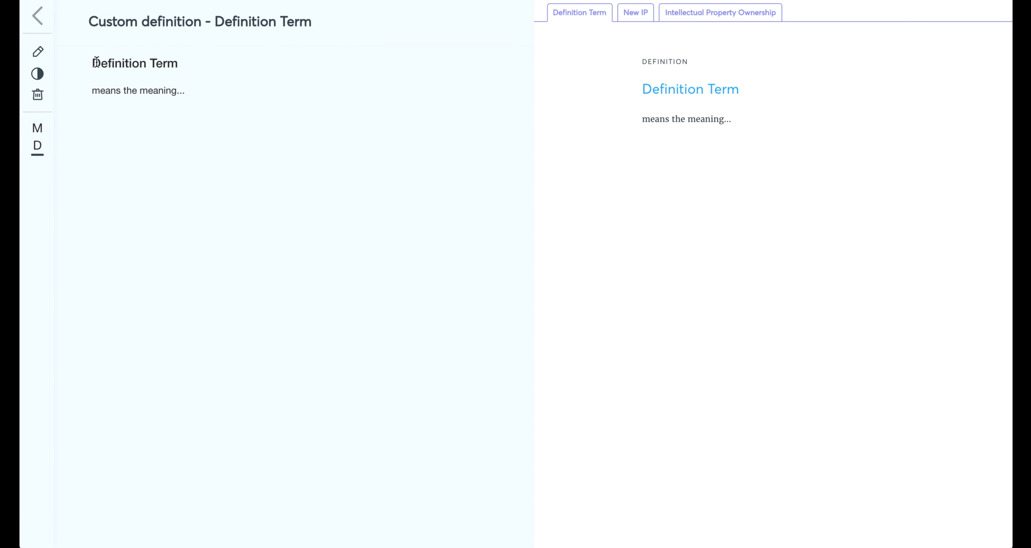
{"action": "left_click", "coordinate": [38, 52]}
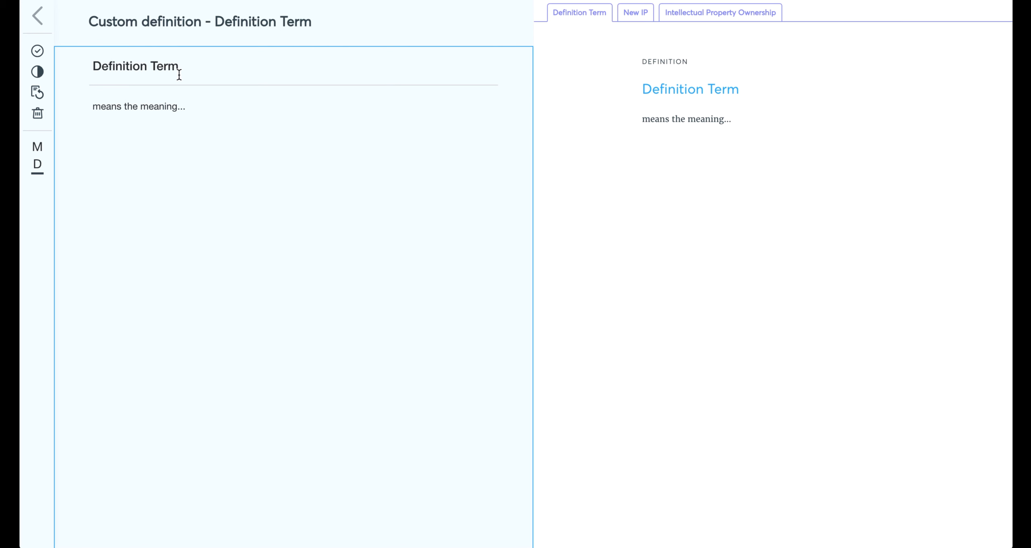
{"action": "key", "text": "Home"}
{"action": "type", "text": "New"}
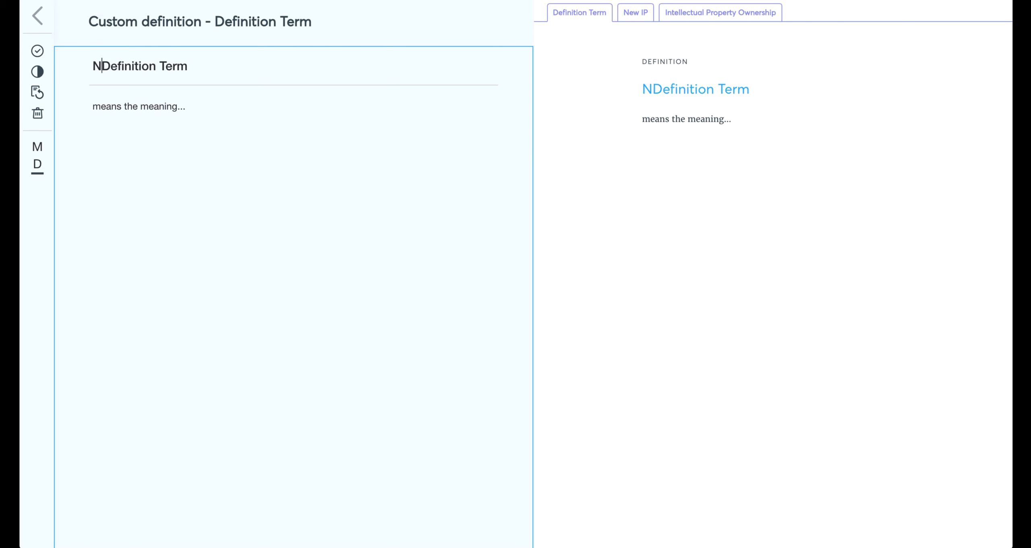
{"action": "key", "text": "End"}
{"action": "key", "text": "shift+Left"}
{"action": "key", "text": "shift+Left"}
{"action": "key", "text": "shift+Left"}
{"action": "key", "text": "shift+Left"}
{"action": "key", "text": "shift+Left"}
{"action": "key", "text": "BackSpace"}
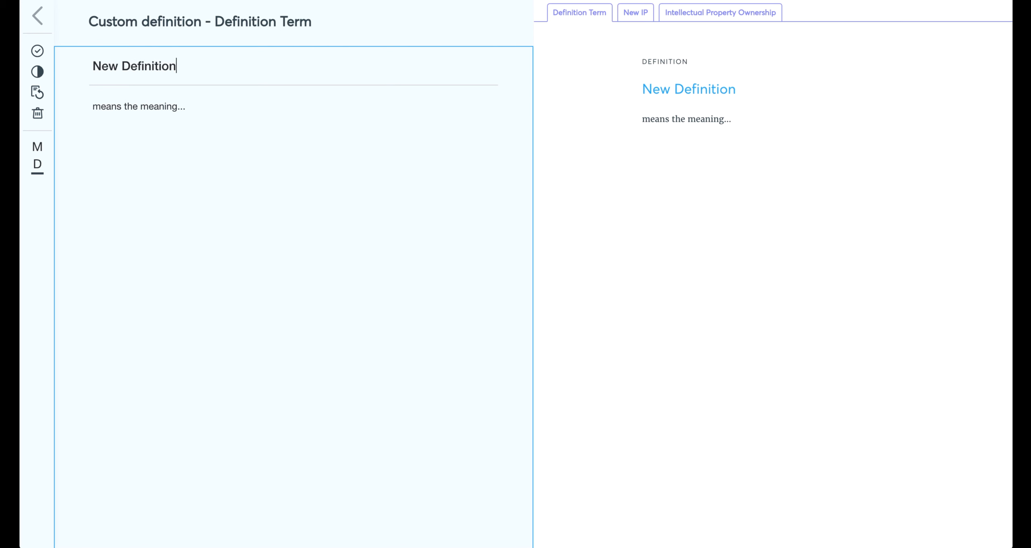
Set the definition's meaning to “means new definition text.” and save the drafting.
{"action": "key", "text": "ctrl+shift+Left"}
{"action": "key", "text": "ctrl+shift+Left"}
{"action": "type", "text": "new "}
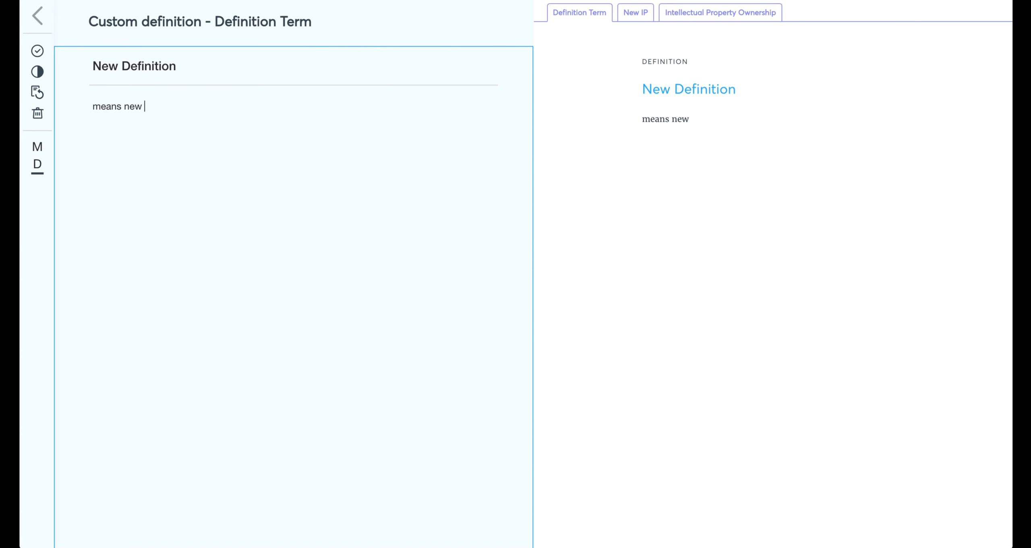
{"action": "type", "text": "definition text."}
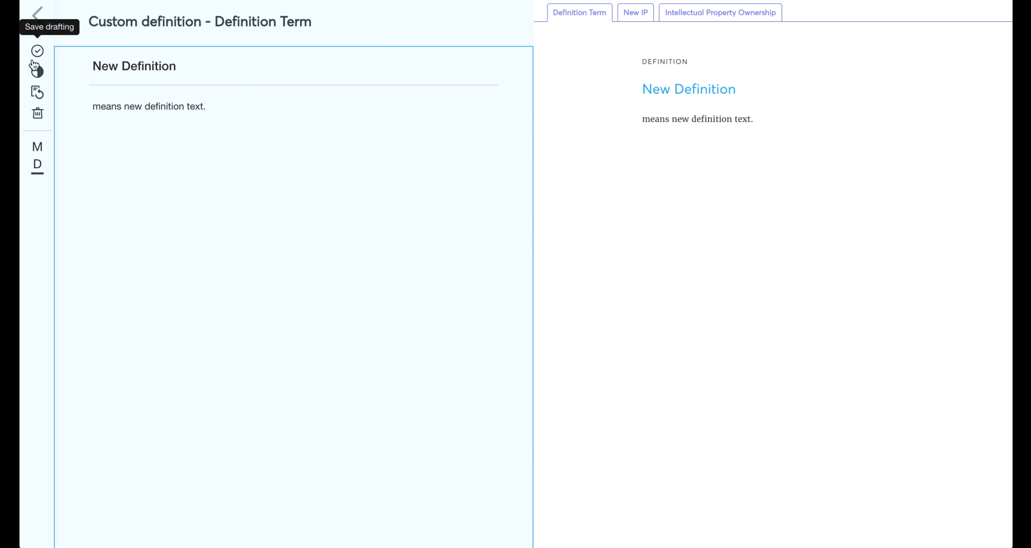
{"action": "left_click", "coordinate": [42, 52]}
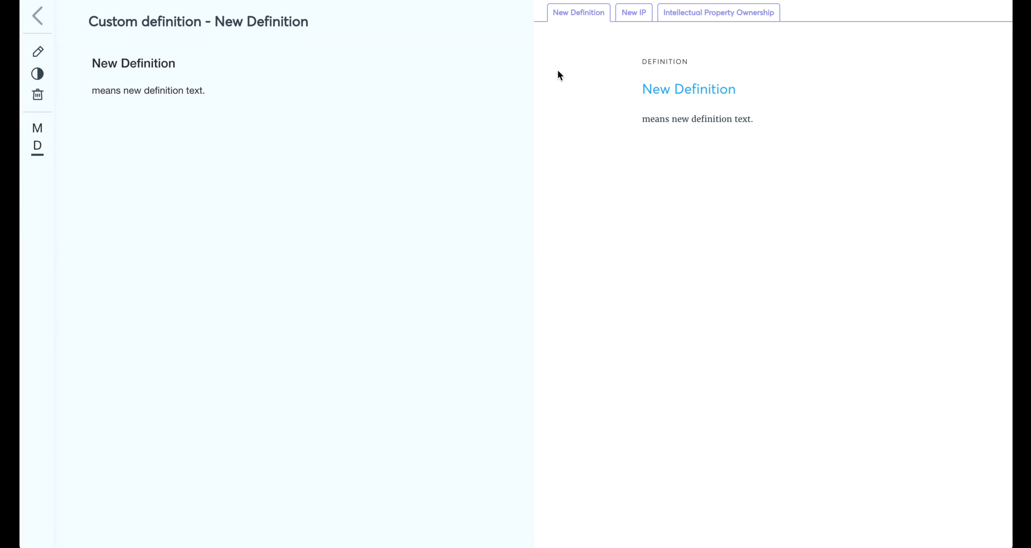
Append “The New Definition is recognised.” to the second Intellectual Property Ownership bullet, save it and review the changes to the standard text.
{"action": "left_click", "coordinate": [671, 15]}
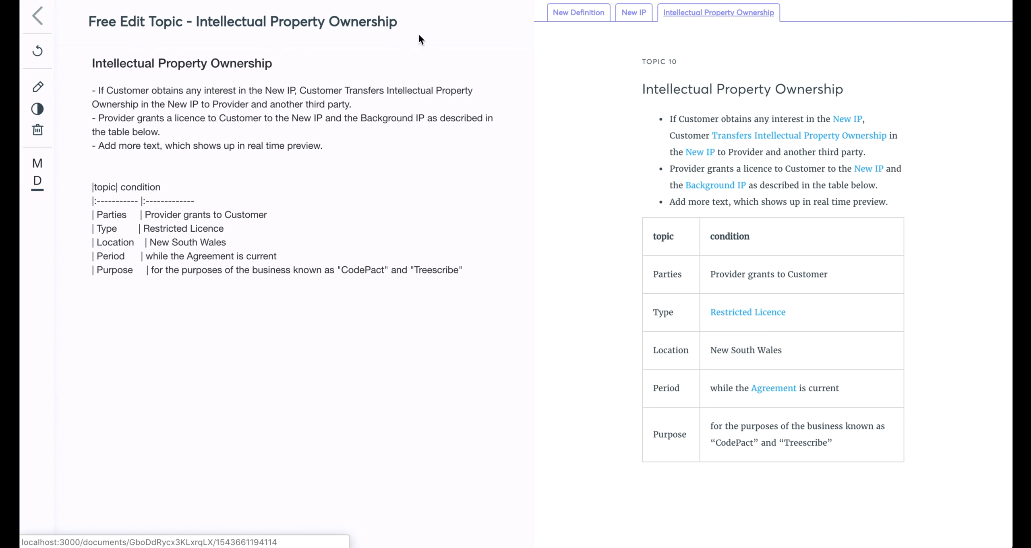
{"action": "left_click", "coordinate": [38, 86]}
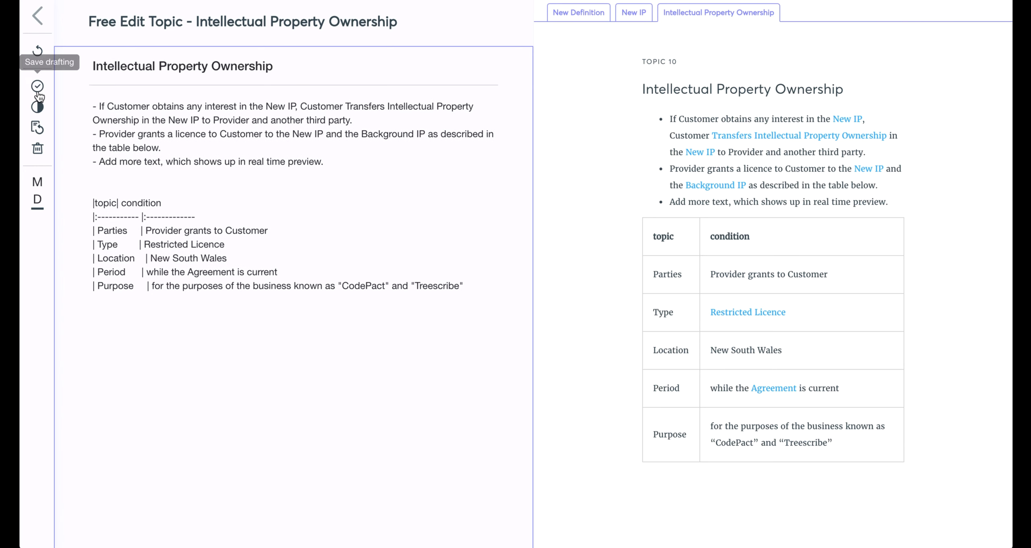
{"action": "left_click", "coordinate": [186, 148]}
{"action": "type", "text": "The"}
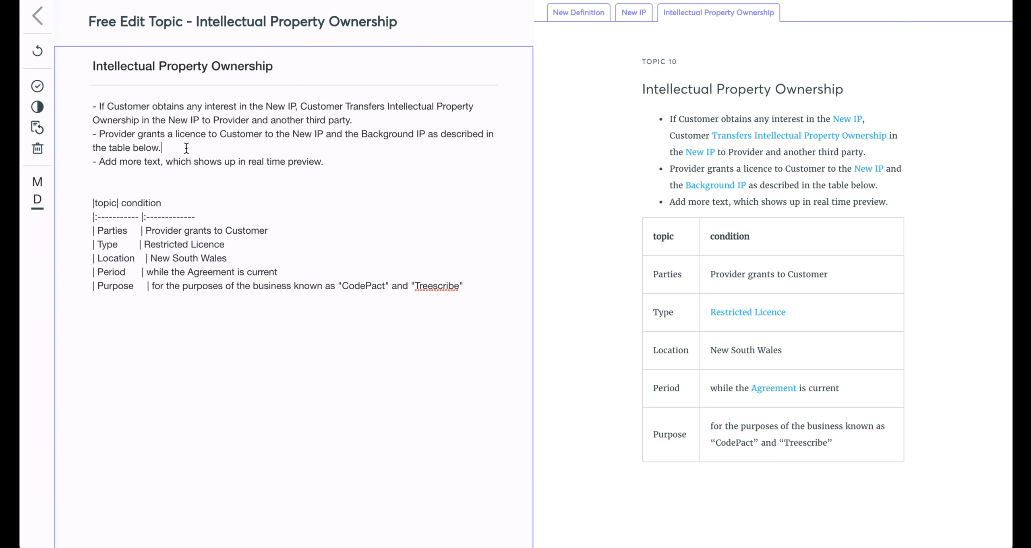
{"action": "type", "text": " N"}
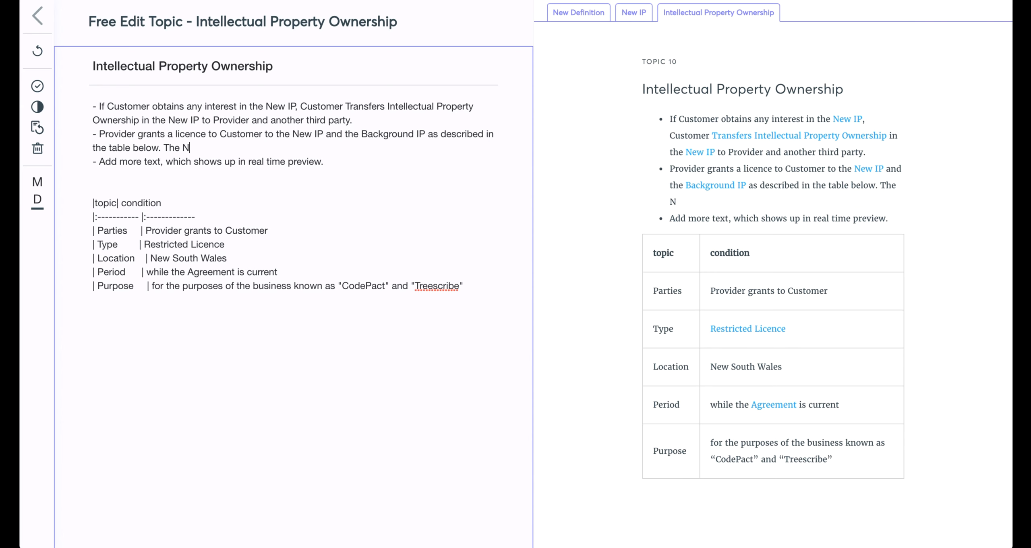
{"action": "type", "text": "ew Definition "}
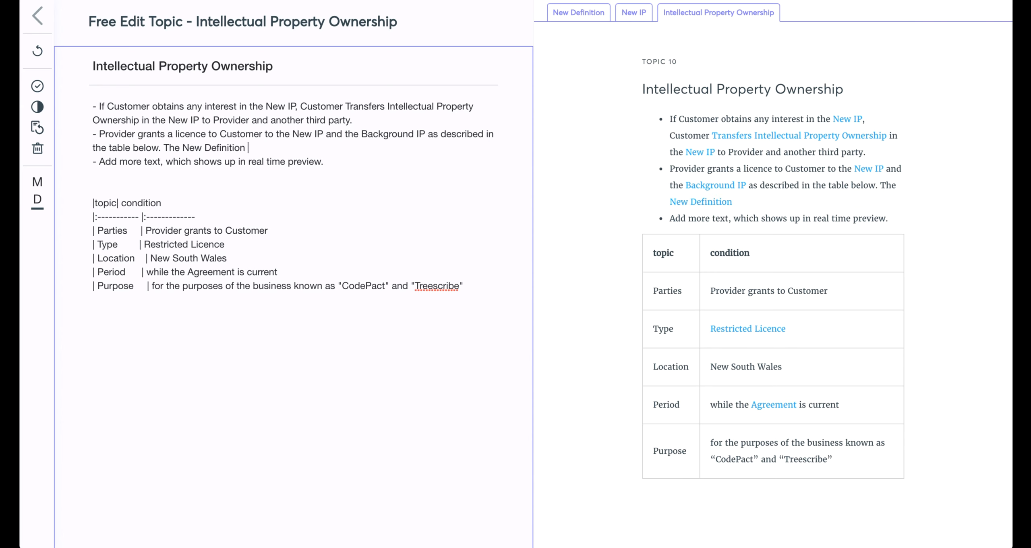
{"action": "type", "text": "is recognised."}
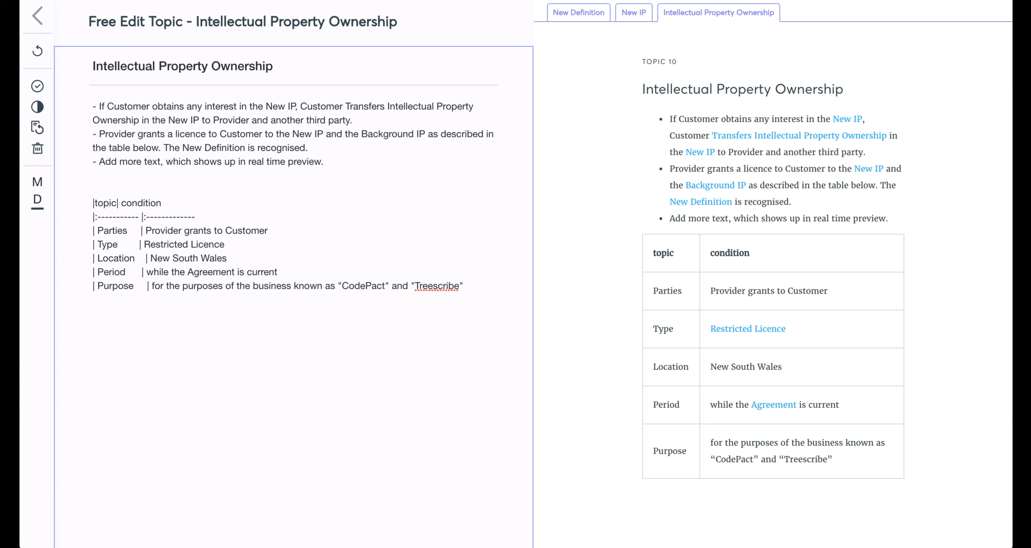
{"action": "left_click", "coordinate": [36, 87]}
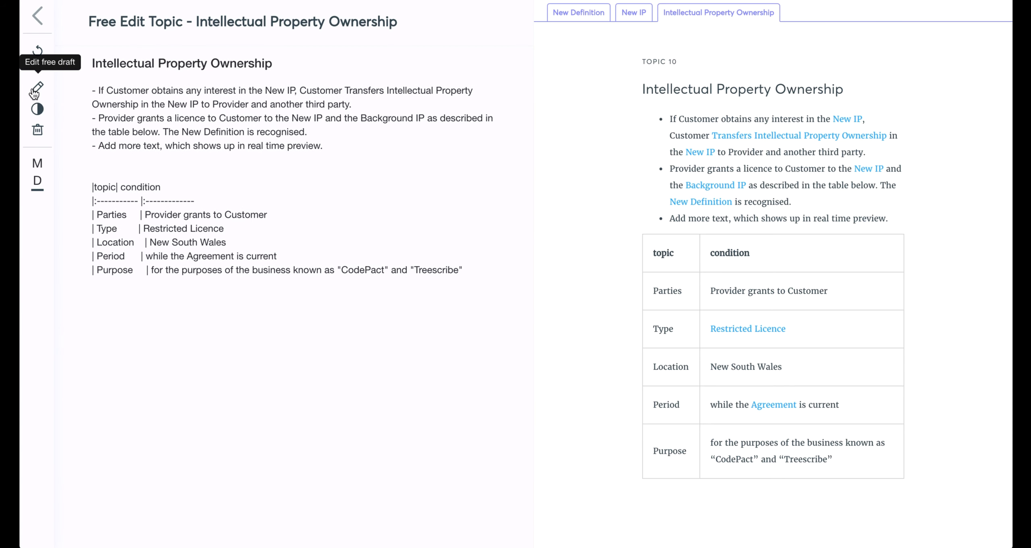
{"action": "left_click", "coordinate": [38, 111]}
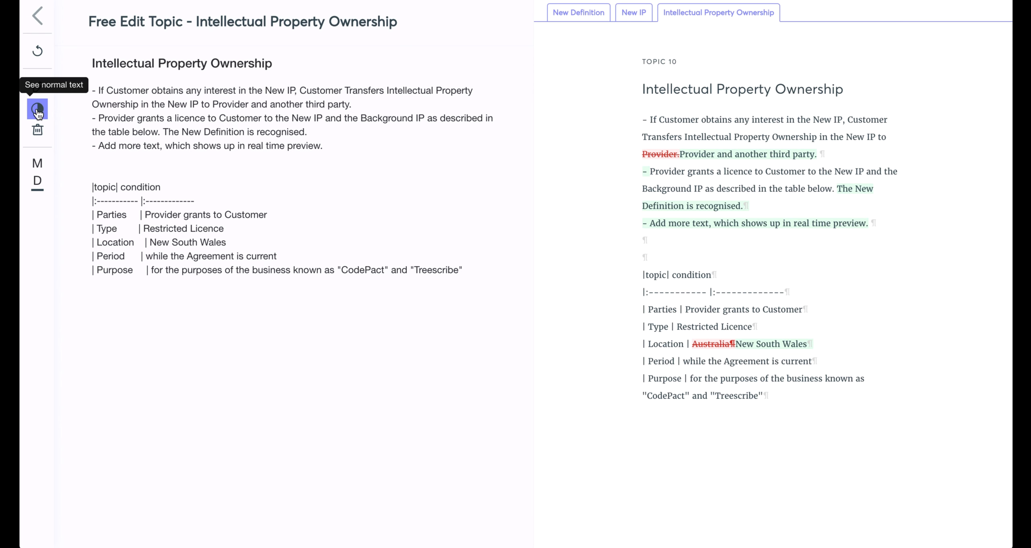
{"action": "left_click", "coordinate": [38, 110]}
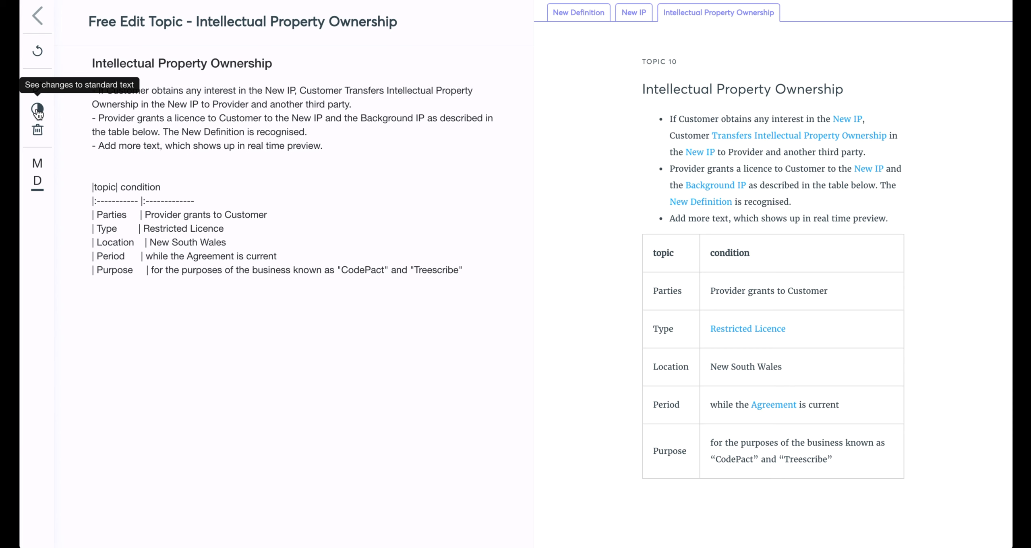
Return to the agreement's topic list and add a custom topic above Agreement Duration.
{"action": "left_click", "coordinate": [36, 22]}
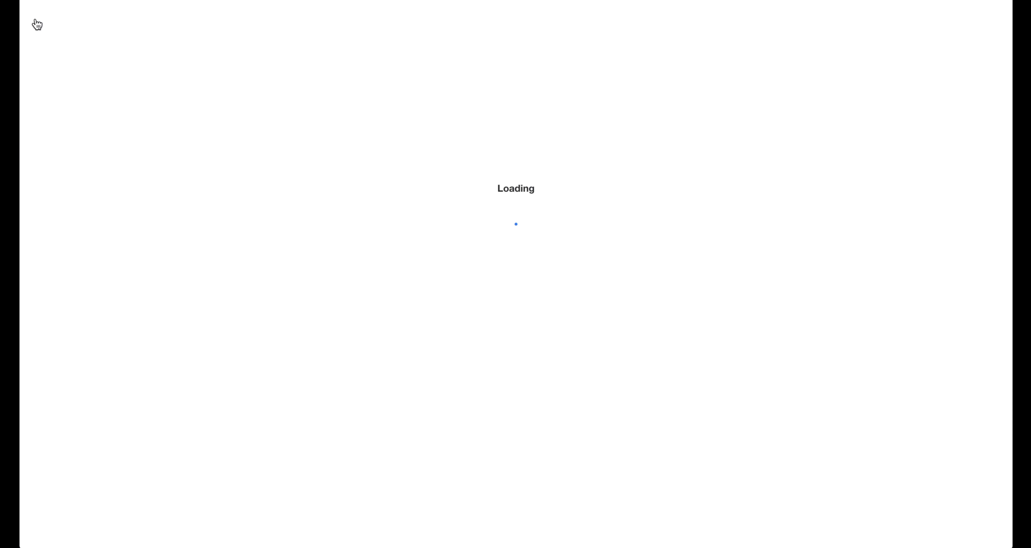
{"action": "scroll", "coordinate": [685, 285], "scroll_direction": "down", "scroll_amount": 3}
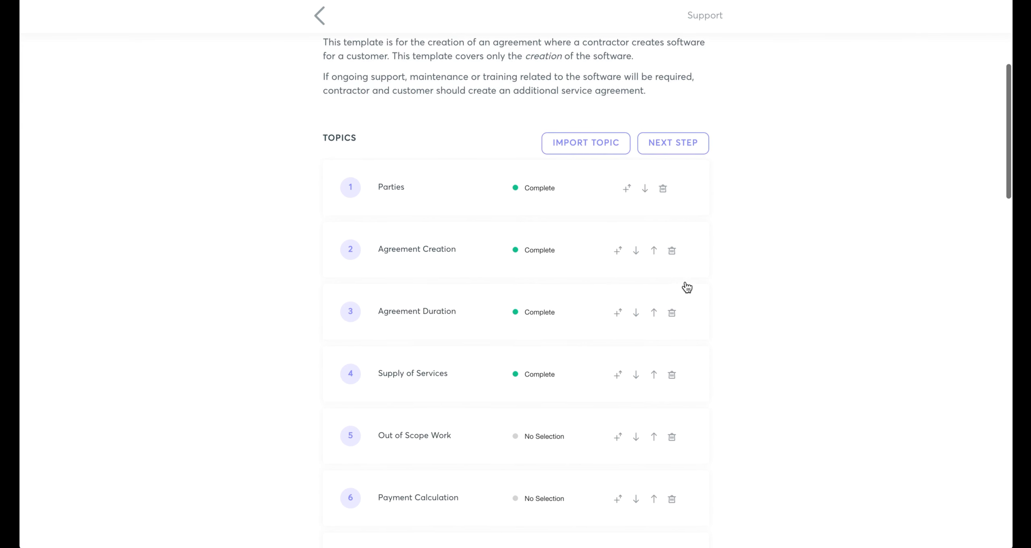
{"action": "scroll", "coordinate": [685, 285], "scroll_direction": "down", "scroll_amount": 2}
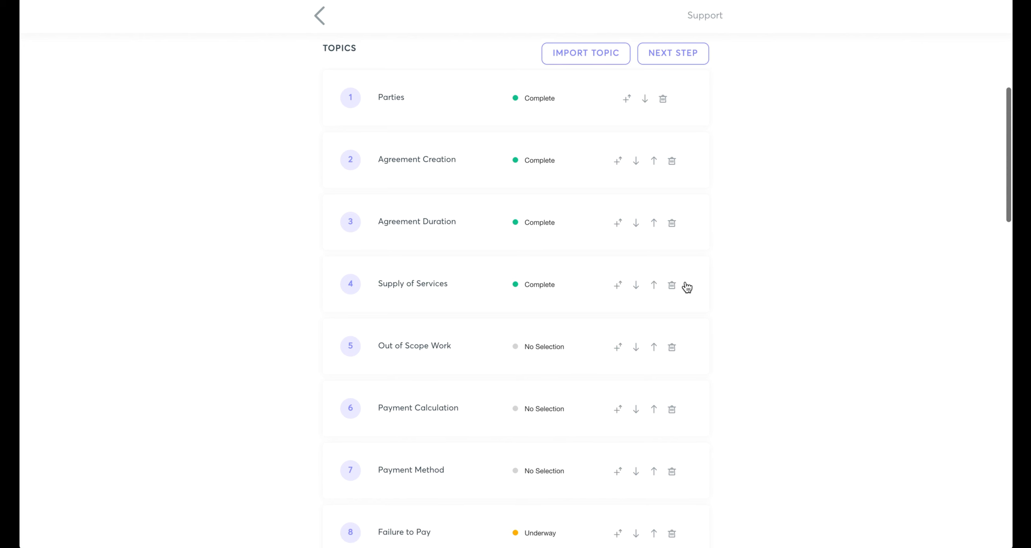
{"action": "left_click", "coordinate": [617, 224]}
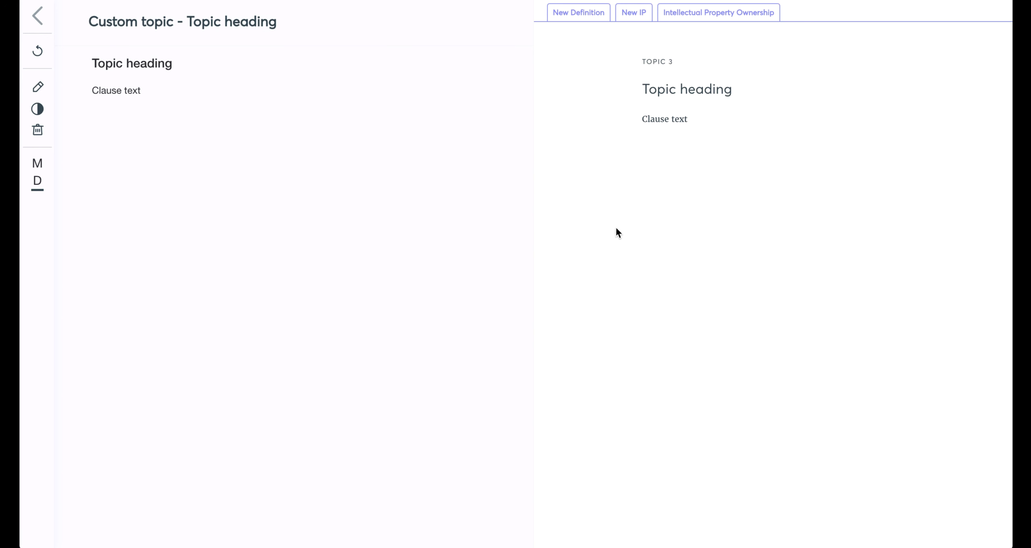
Return to the agreement's overview, switch it to the full document preview and read through the drafted topics.
{"action": "left_click", "coordinate": [40, 22]}
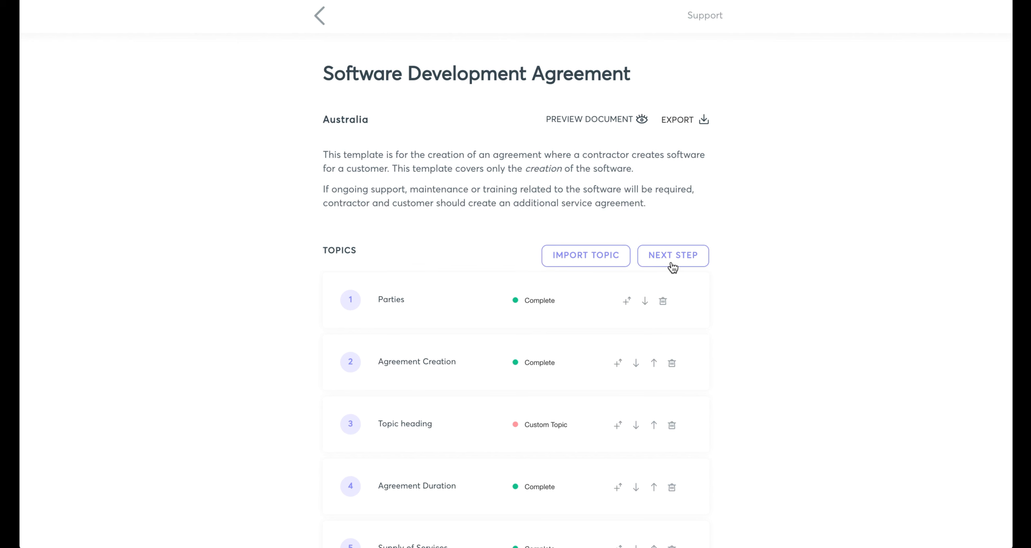
{"action": "left_click", "coordinate": [627, 122]}
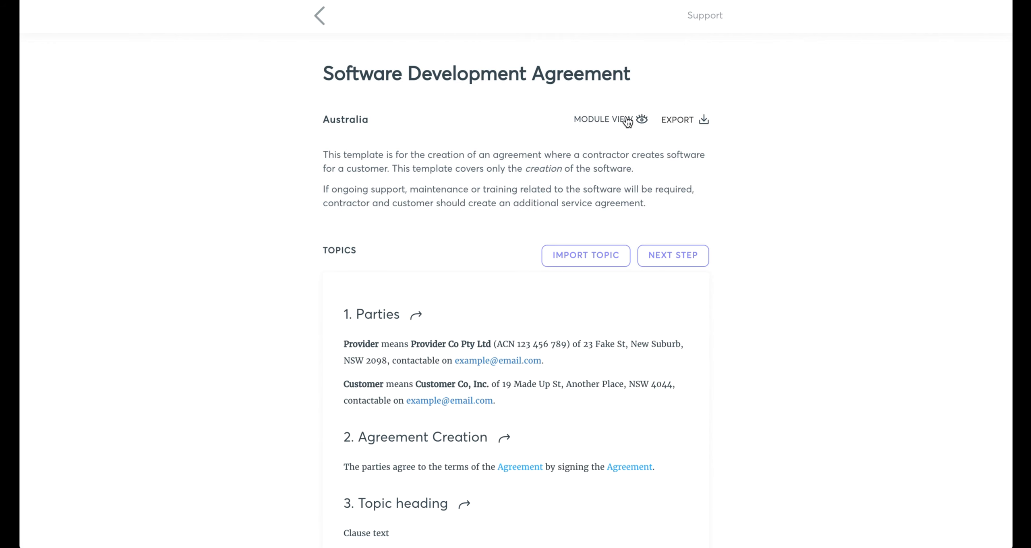
{"action": "scroll", "coordinate": [823, 304], "scroll_direction": "down", "scroll_amount": 3}
{"action": "scroll", "coordinate": [824, 300], "scroll_direction": "down", "scroll_amount": 10}
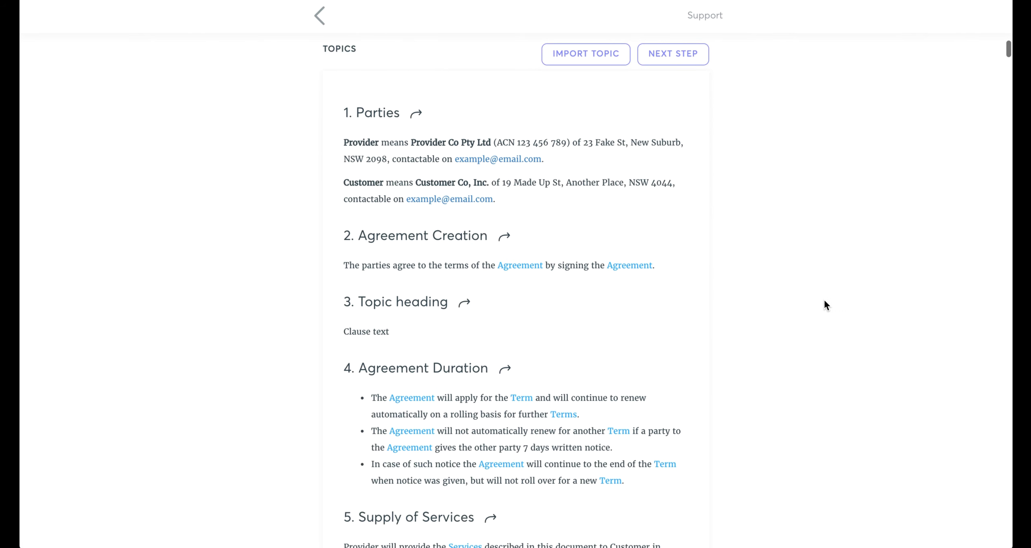
{"action": "scroll", "coordinate": [824, 301], "scroll_direction": "down", "scroll_amount": 15}
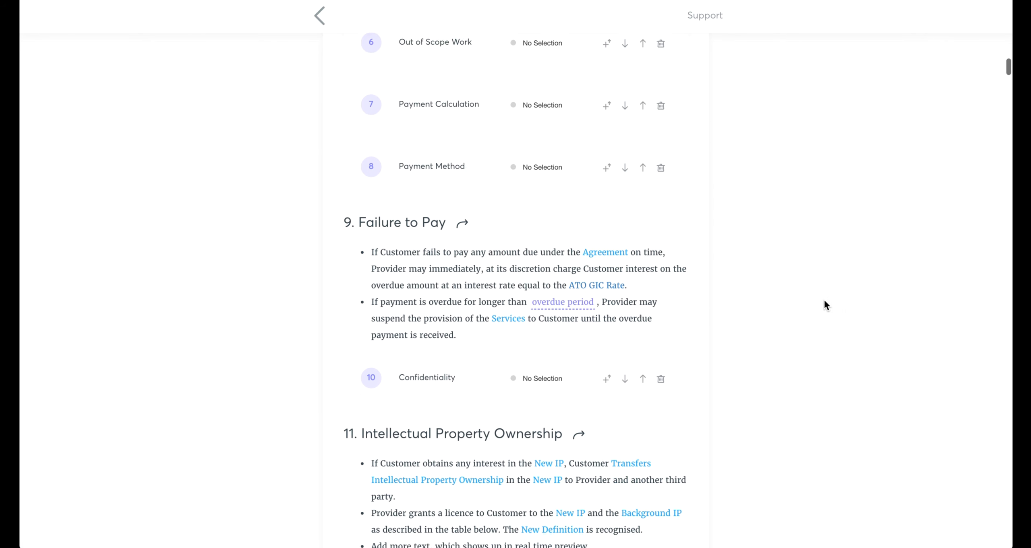
{"action": "scroll", "coordinate": [824, 301], "scroll_direction": "down", "scroll_amount": 2}
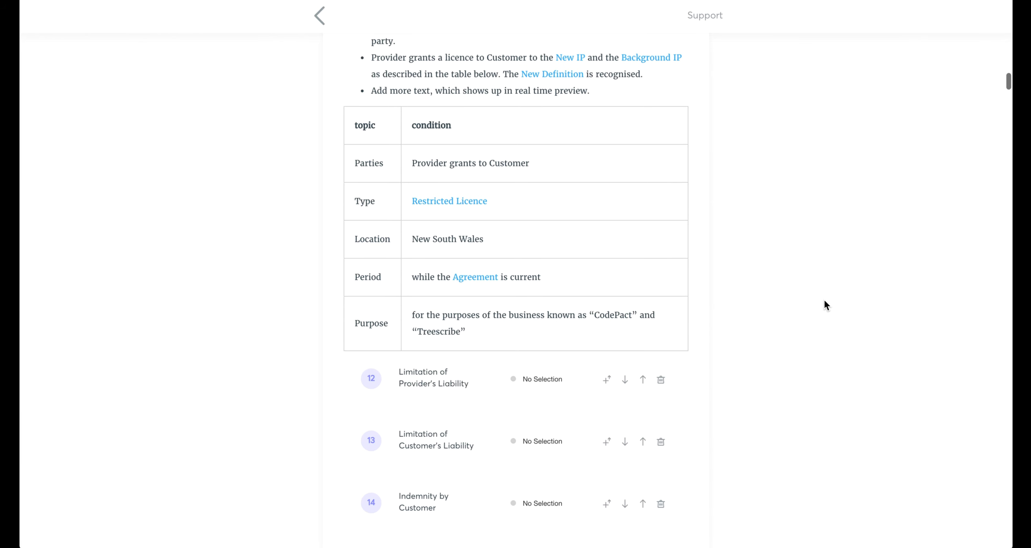
{"action": "scroll", "coordinate": [824, 301], "scroll_direction": "up", "scroll_amount": 14}
{"action": "scroll", "coordinate": [825, 301], "scroll_direction": "up", "scroll_amount": 11}
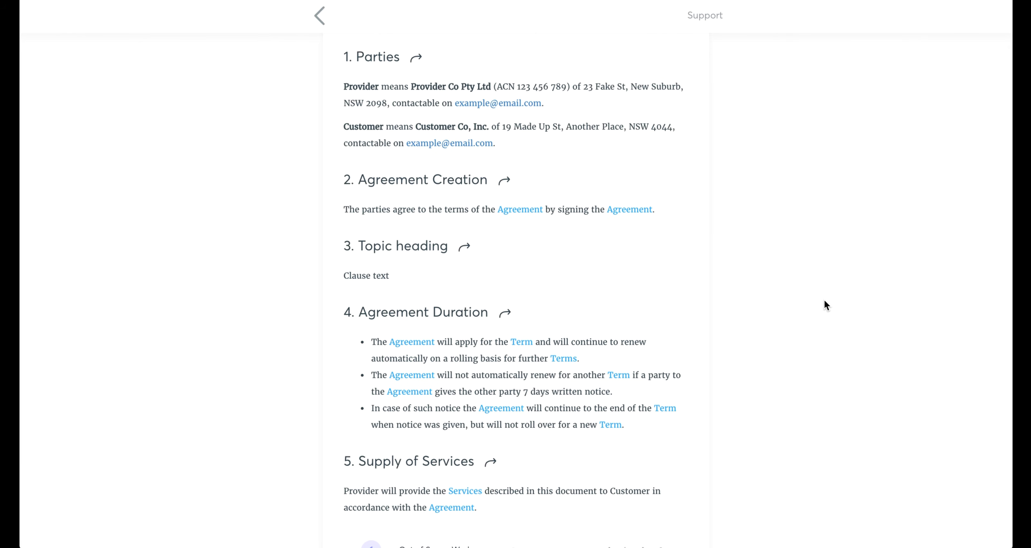
{"action": "scroll", "coordinate": [824, 300], "scroll_direction": "up", "scroll_amount": 7}
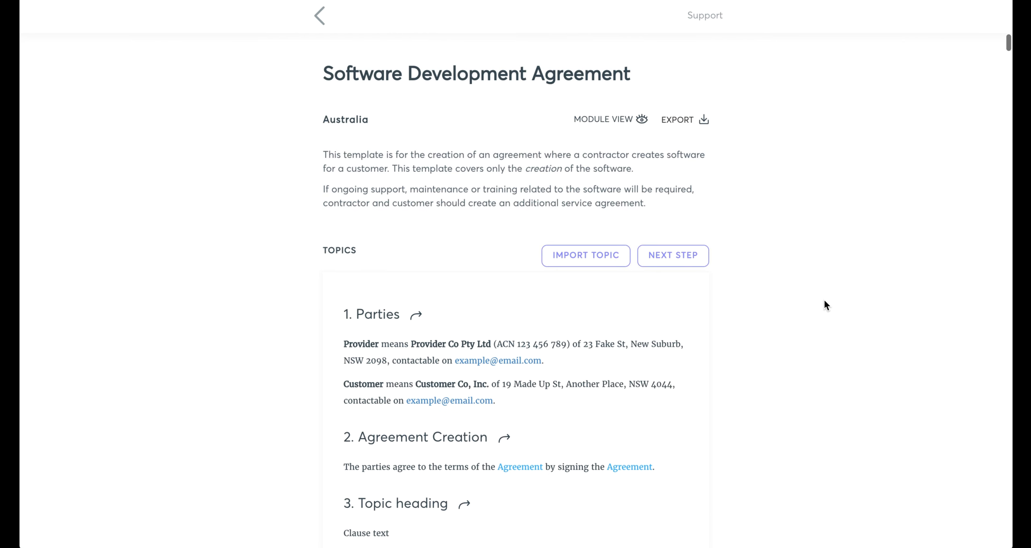
Export the Software Development Agreement in Word format and open the downloaded .docx file.
{"action": "left_click", "coordinate": [681, 121]}
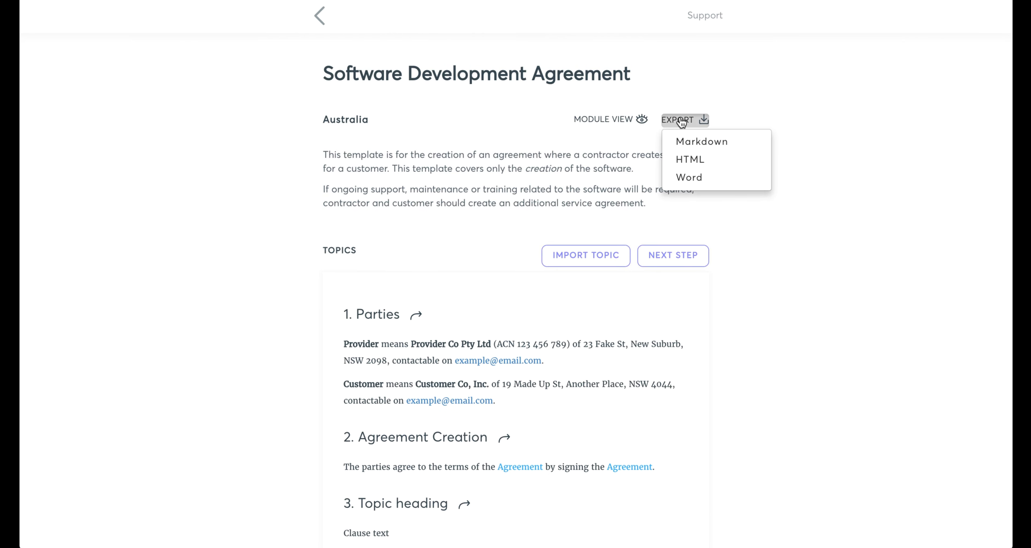
{"action": "left_click", "coordinate": [692, 179]}
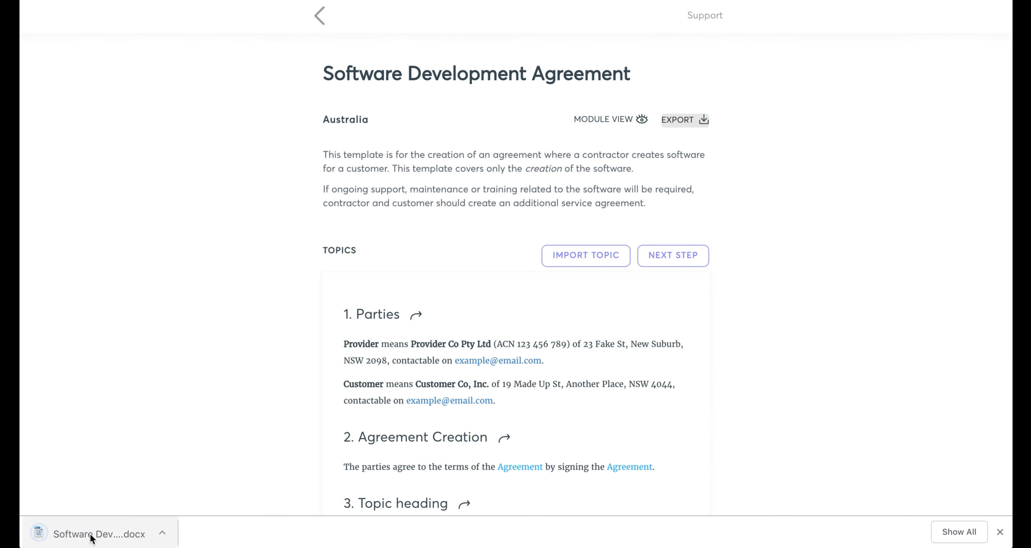
{"action": "left_click", "coordinate": [91, 534]}
Examine the exported agreement in Word, from the Parties topic to Limitation of Provider's Liability.
{"action": "scroll", "coordinate": [529, 342], "scroll_direction": "down", "scroll_amount": 10}
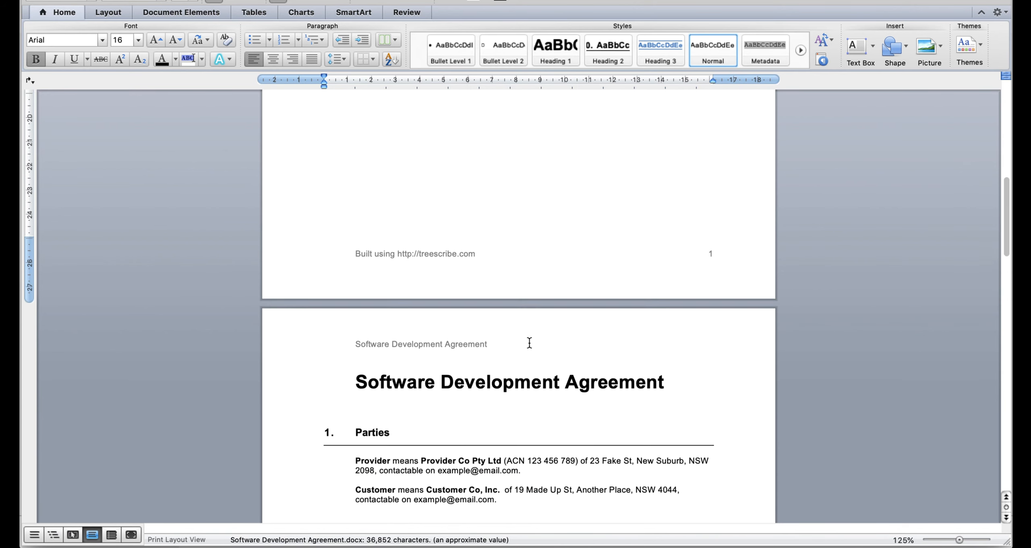
{"action": "scroll", "coordinate": [529, 343], "scroll_direction": "down", "scroll_amount": 7}
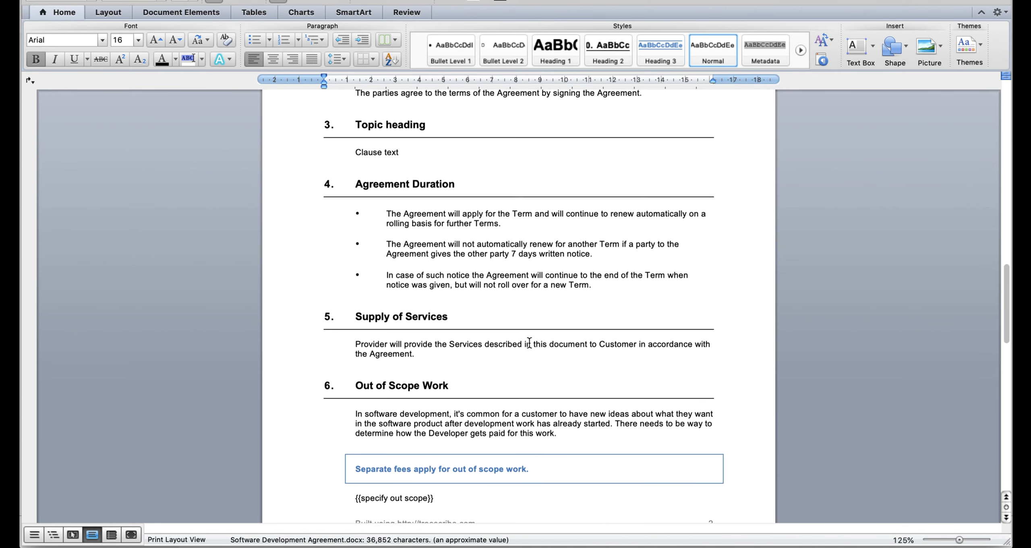
{"action": "scroll", "coordinate": [529, 342], "scroll_direction": "up", "scroll_amount": 5}
{"action": "scroll", "coordinate": [529, 342], "scroll_direction": "down", "scroll_amount": 15}
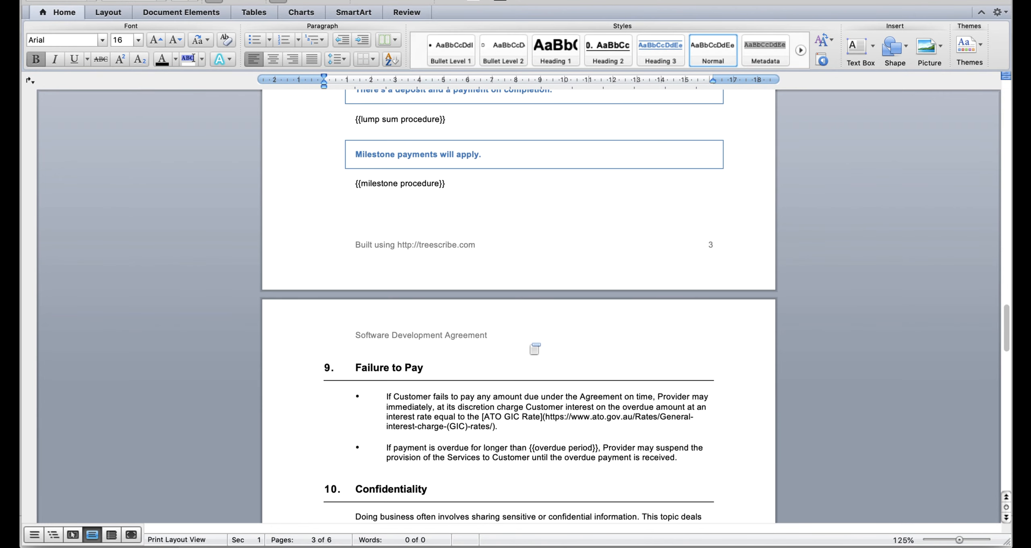
{"action": "scroll", "coordinate": [534, 348], "scroll_direction": "down", "scroll_amount": 15}
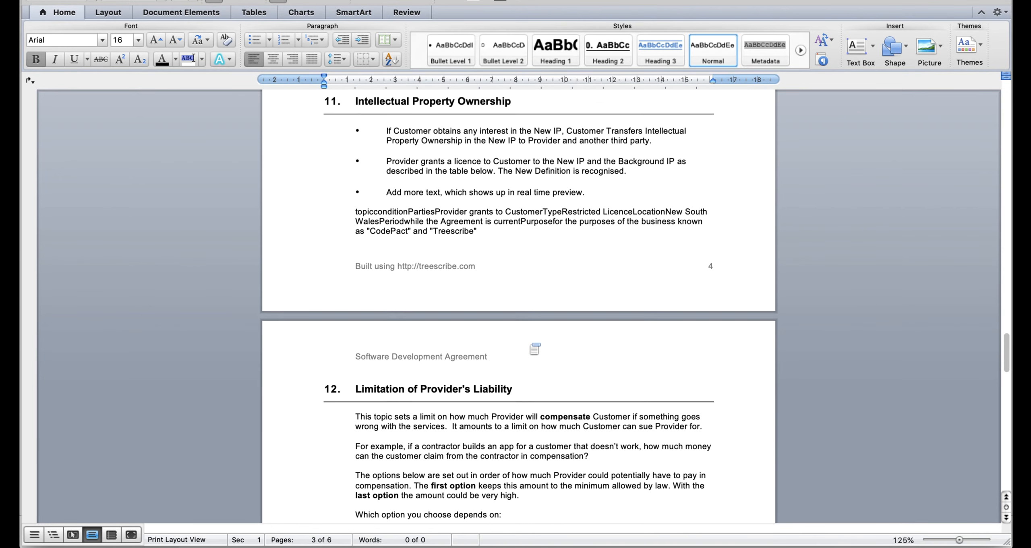
{"action": "scroll", "coordinate": [534, 348], "scroll_direction": "down", "scroll_amount": 1}
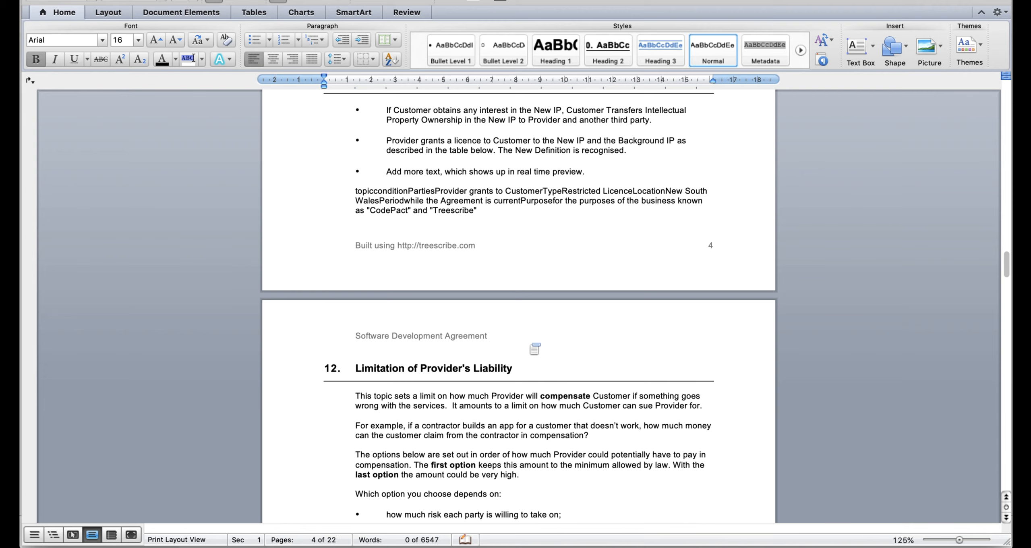
{"action": "scroll", "coordinate": [535, 348], "scroll_direction": "up", "scroll_amount": 20}
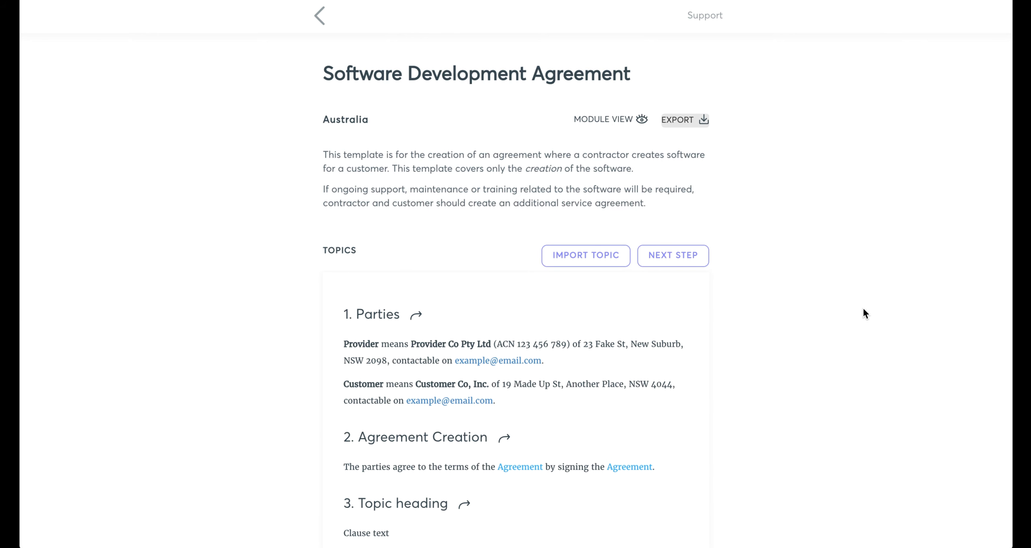
Switch back to Treescribe in the browser and change the agreement from document preview to module view.
{"action": "scroll", "coordinate": [862, 313], "scroll_direction": "down", "scroll_amount": 1}
{"action": "left_click", "coordinate": [611, 98]}
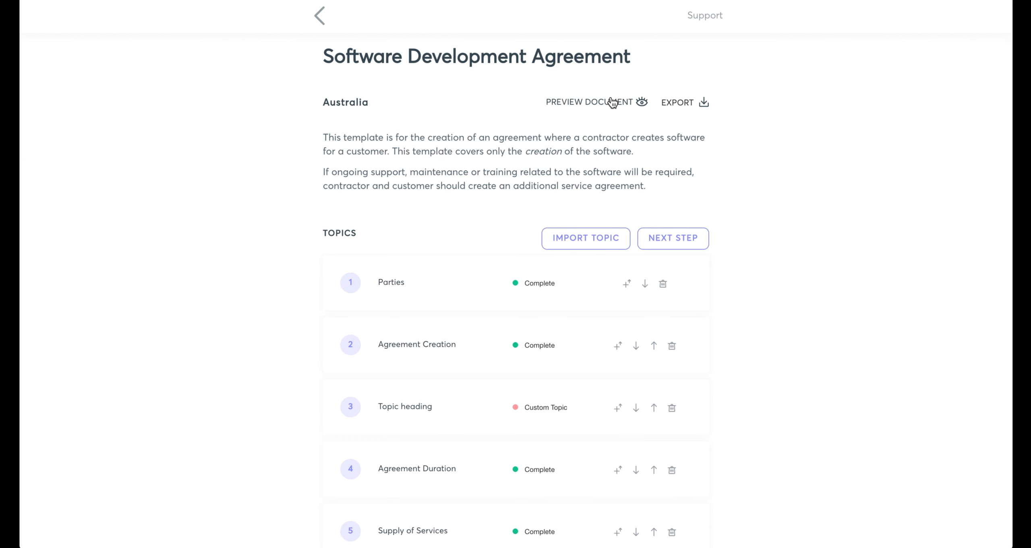
{"action": "left_click", "coordinate": [611, 99]}
{"action": "left_click", "coordinate": [612, 101]}
{"action": "scroll", "coordinate": [680, 223], "scroll_direction": "down", "scroll_amount": 3}
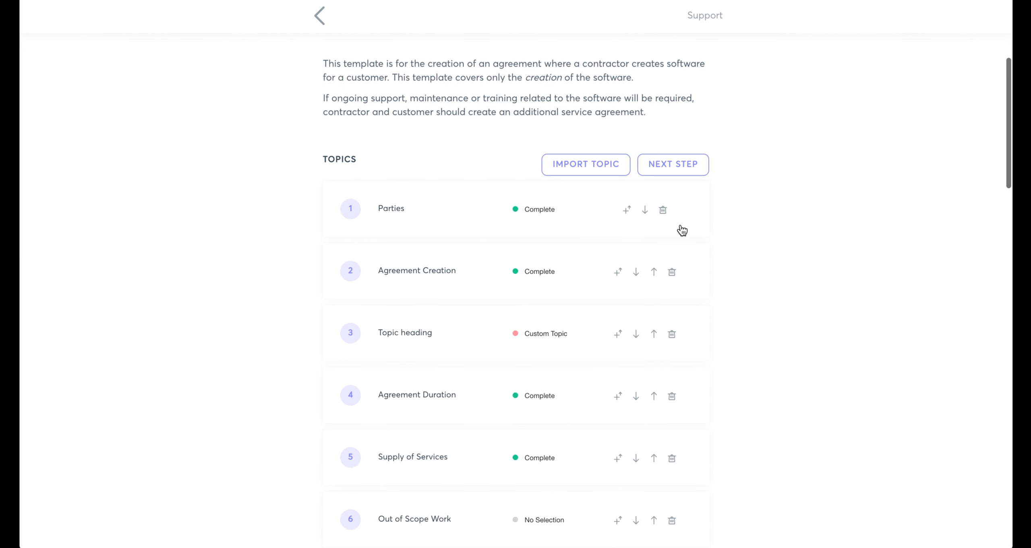
Import the Product Purchases topic from the Interface Use Terms template into the agreement.
{"action": "left_click", "coordinate": [593, 166]}
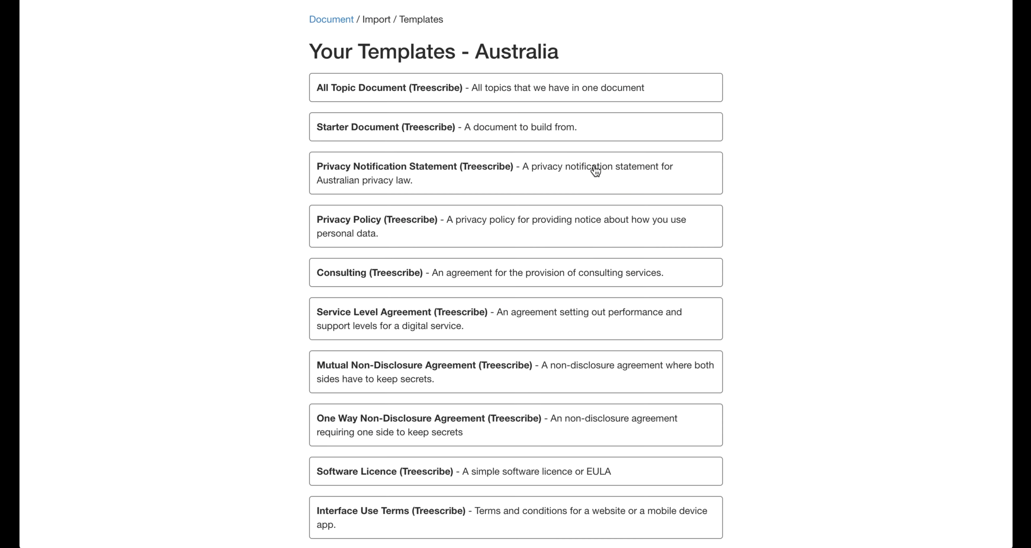
{"action": "scroll", "coordinate": [595, 171], "scroll_direction": "down", "scroll_amount": 5}
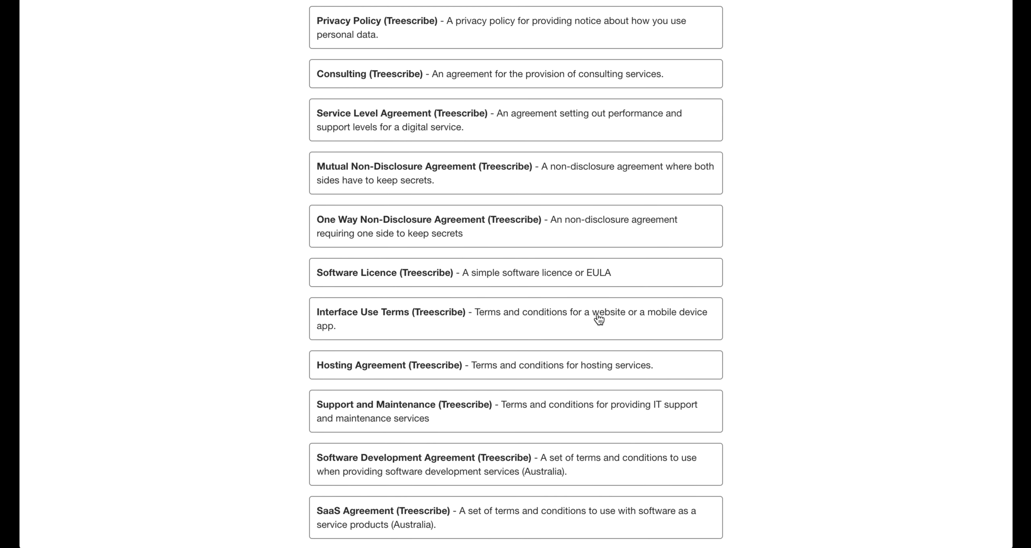
{"action": "left_click", "coordinate": [598, 318]}
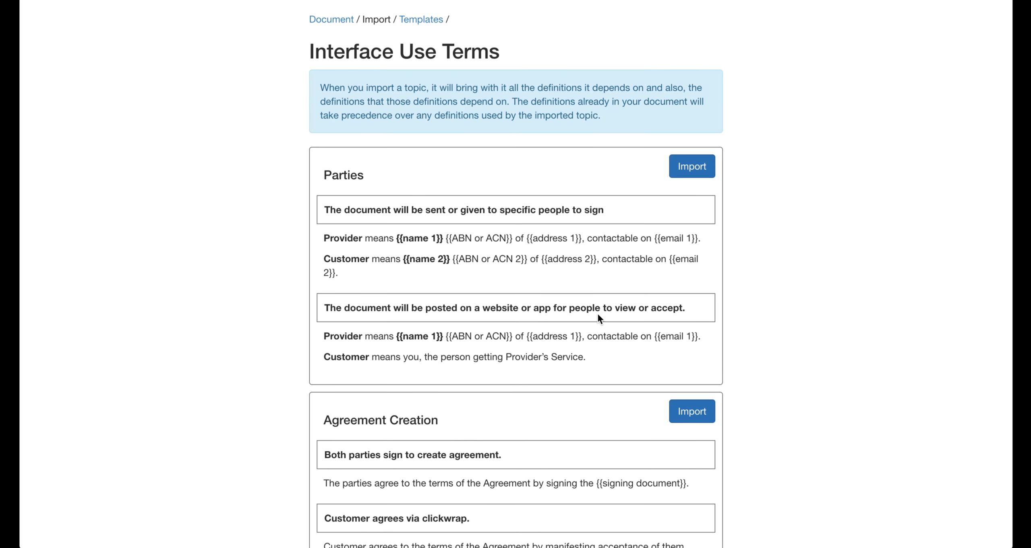
{"action": "scroll", "coordinate": [598, 318], "scroll_direction": "down", "scroll_amount": 6}
{"action": "scroll", "coordinate": [597, 315], "scroll_direction": "down", "scroll_amount": 19}
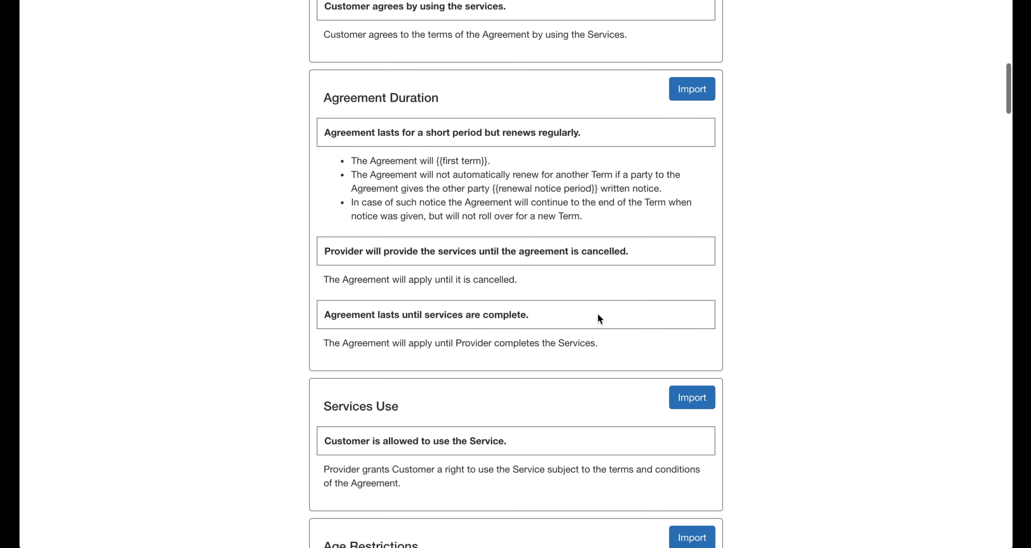
{"action": "scroll", "coordinate": [597, 318], "scroll_direction": "down", "scroll_amount": 6}
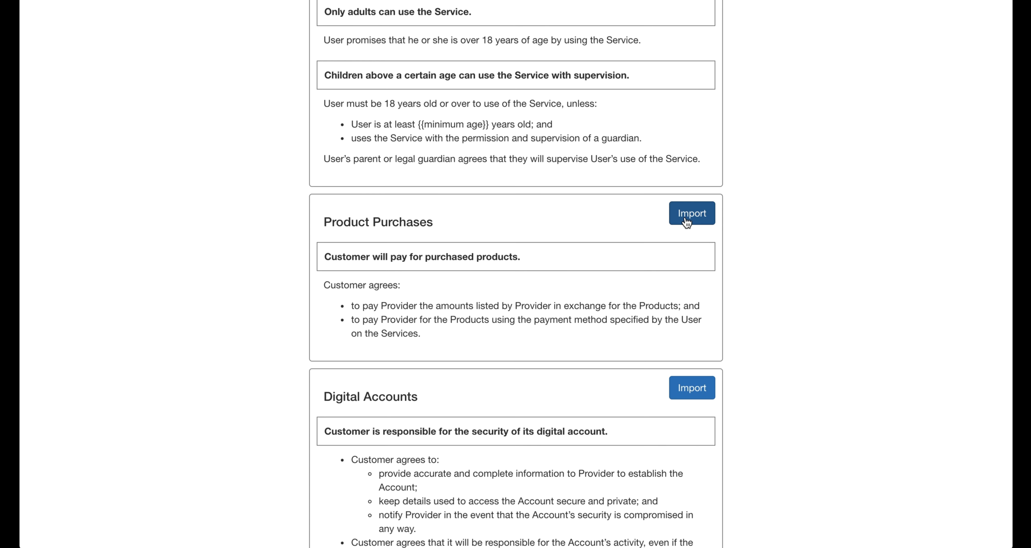
{"action": "left_click", "coordinate": [686, 218]}
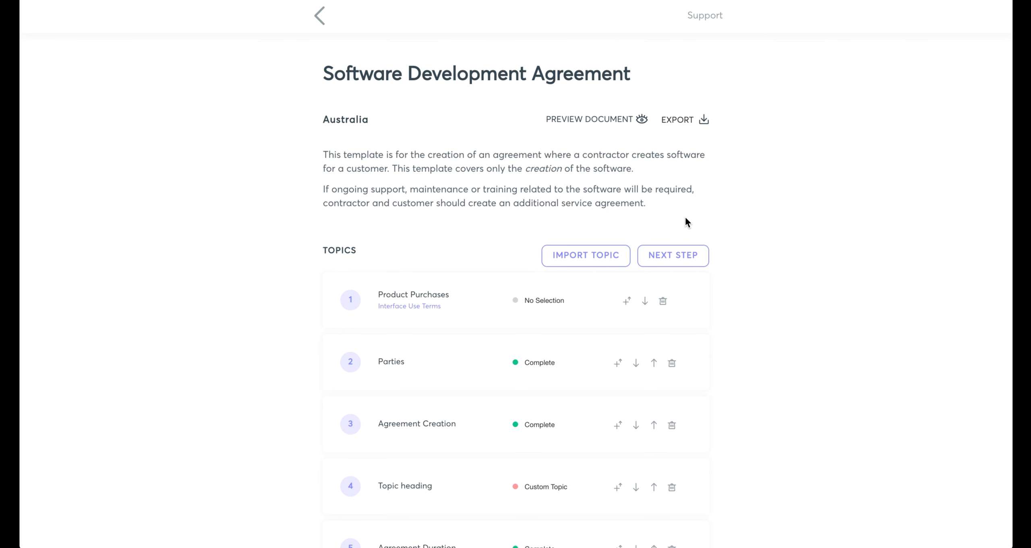
Complete the Product Purchases topic with the clause “Customer will pay for purchased products.” and return to the topic list.
{"action": "mouse_move", "coordinate": [397, 296]}
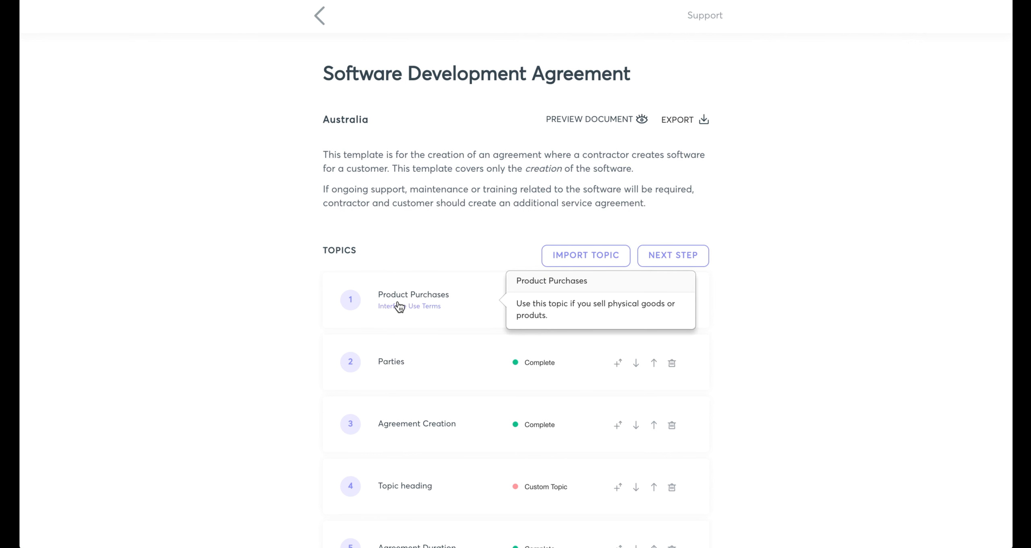
{"action": "left_click", "coordinate": [399, 306]}
{"action": "left_click", "coordinate": [210, 132]}
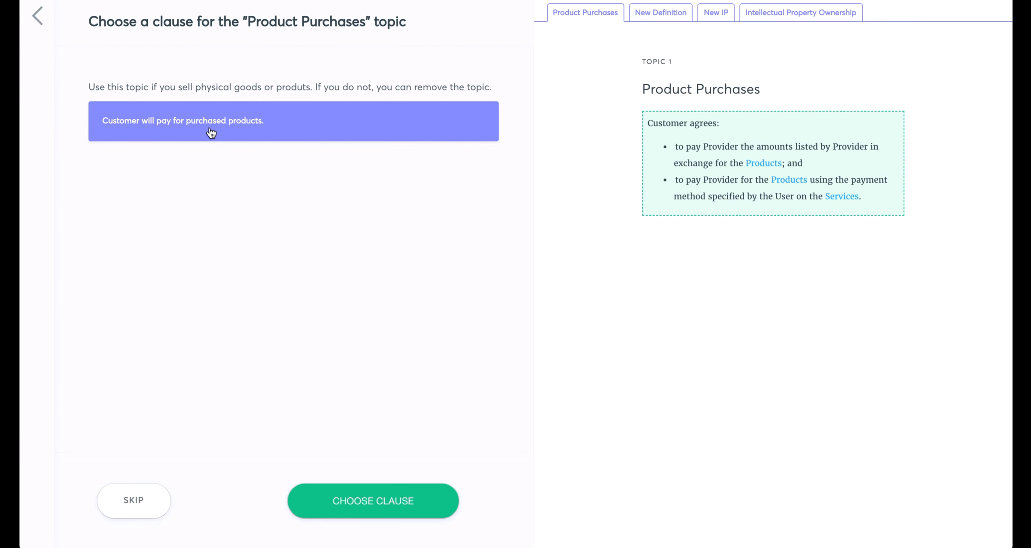
{"action": "left_click", "coordinate": [399, 499]}
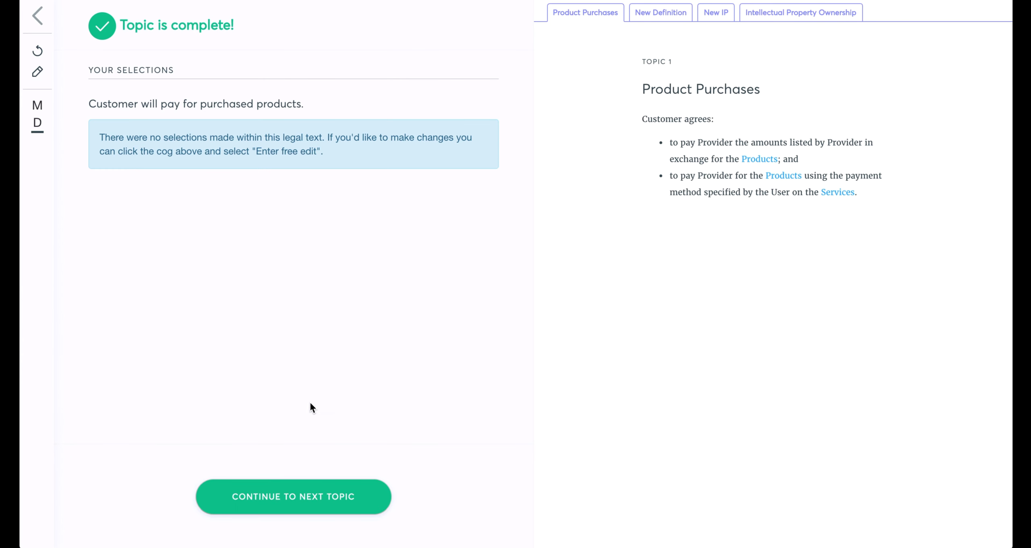
{"action": "left_click", "coordinate": [37, 16]}
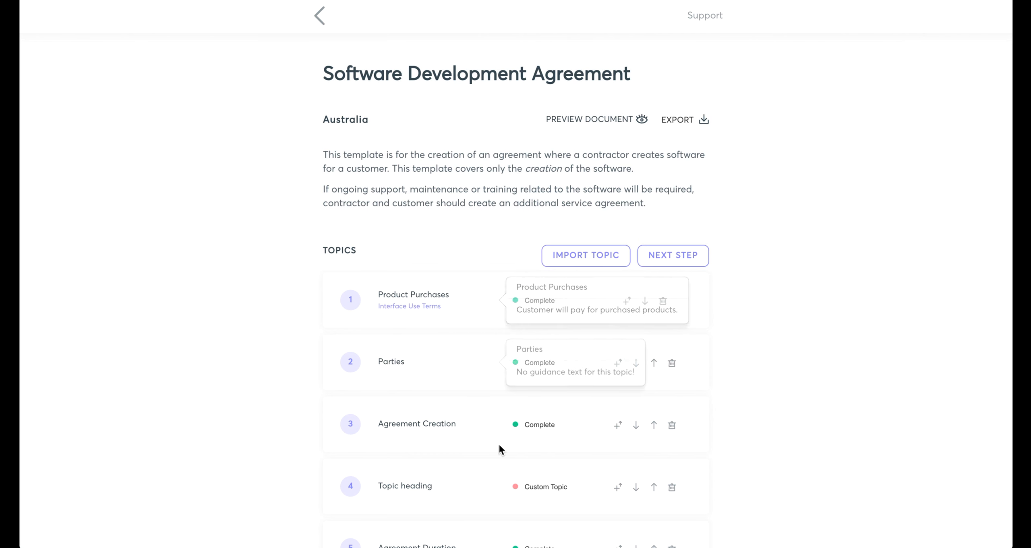
In the Product definition, select Computer devices and Software for the product list, and go back to the agreement's overview.
{"action": "scroll", "coordinate": [214, 418], "scroll_direction": "down", "scroll_amount": 20}
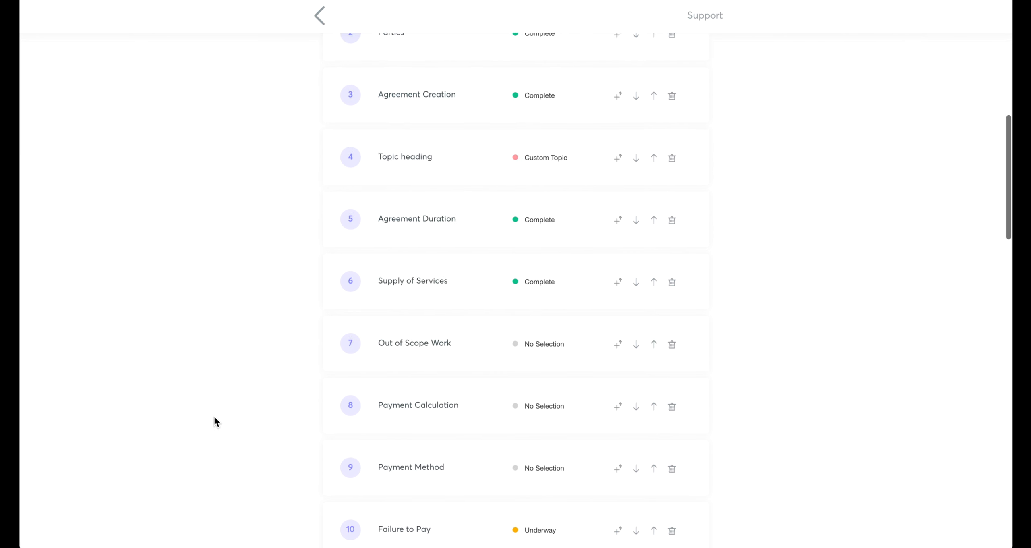
{"action": "scroll", "coordinate": [214, 417], "scroll_direction": "down", "scroll_amount": 18}
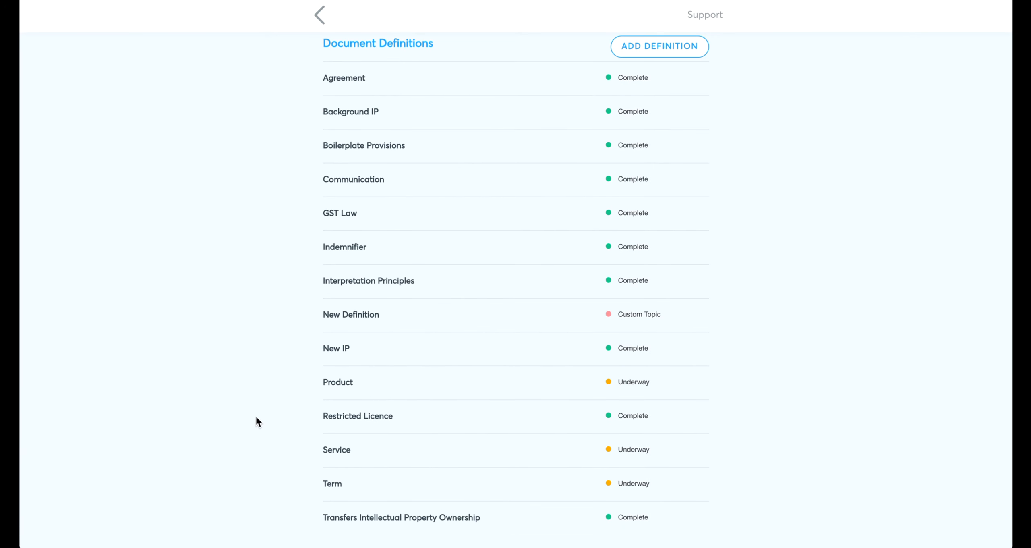
{"action": "left_click", "coordinate": [415, 389]}
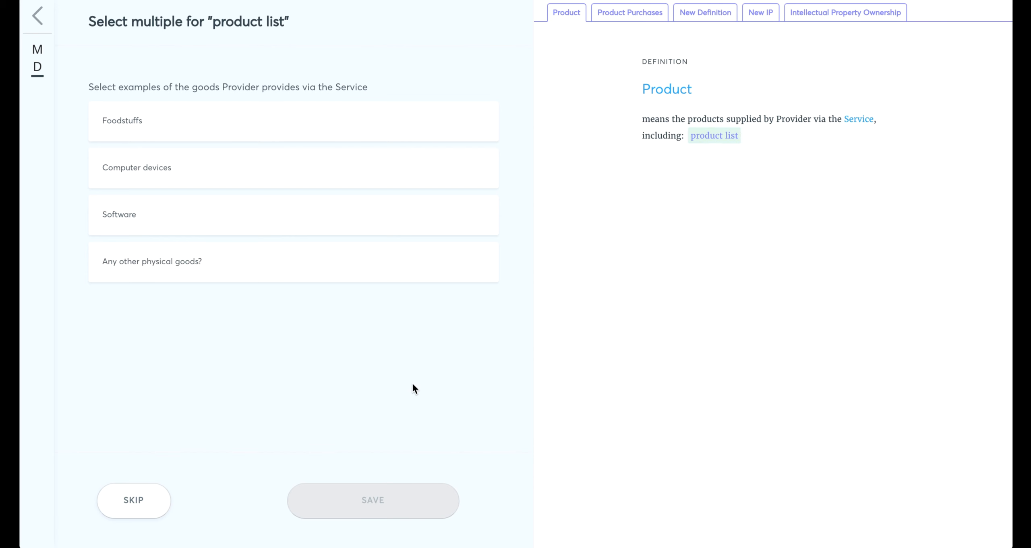
{"action": "left_click", "coordinate": [289, 164]}
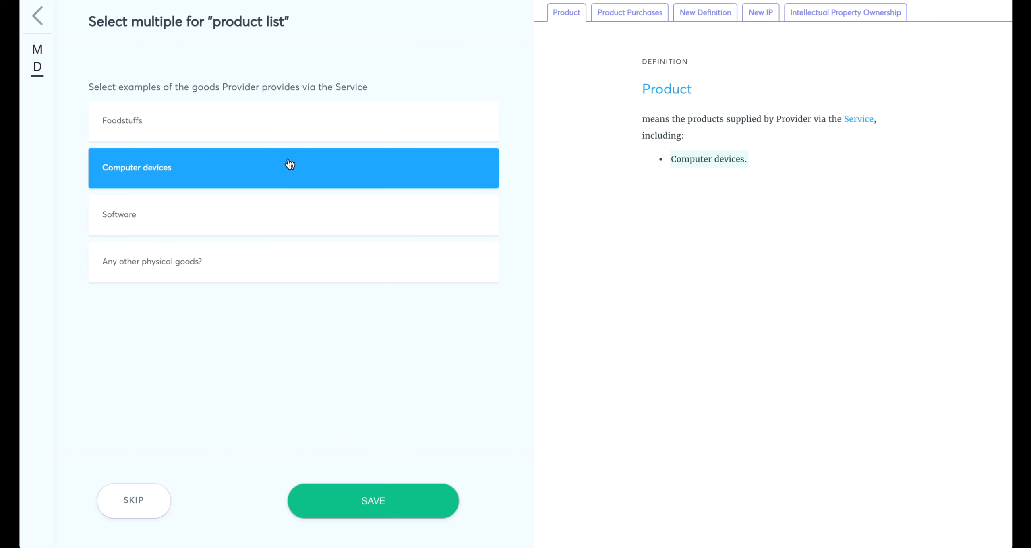
{"action": "left_click", "coordinate": [289, 209]}
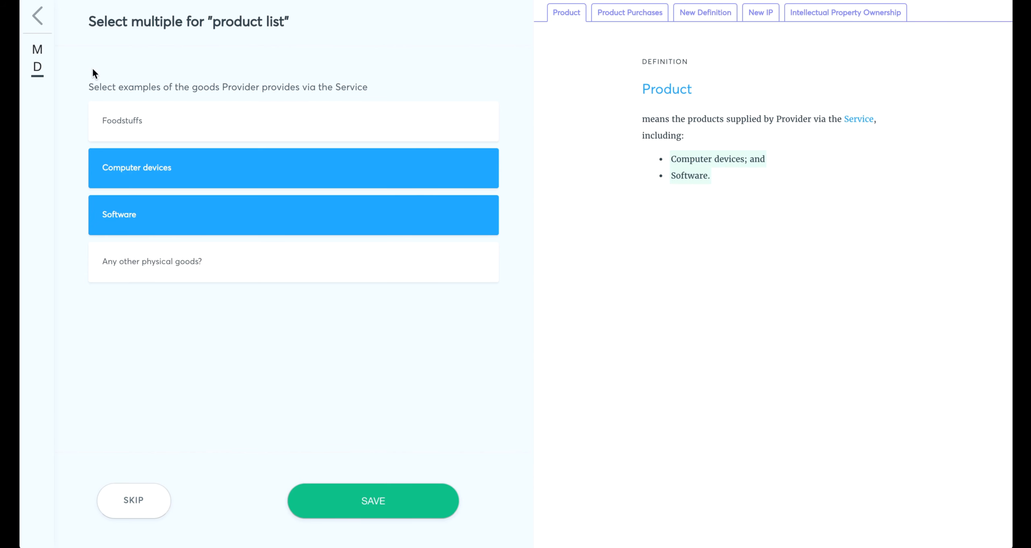
{"action": "left_click", "coordinate": [45, 23]}
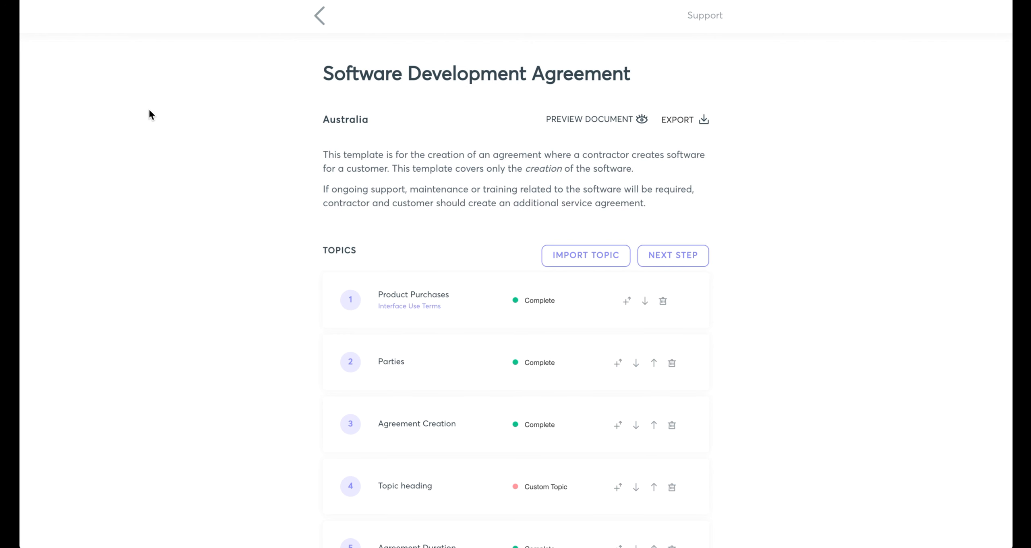
Place the agreement's overview side by side with the window showing the free edit of Intellectual Property Ownership.
{"action": "key", "text": "ctrl+alt+Left"}
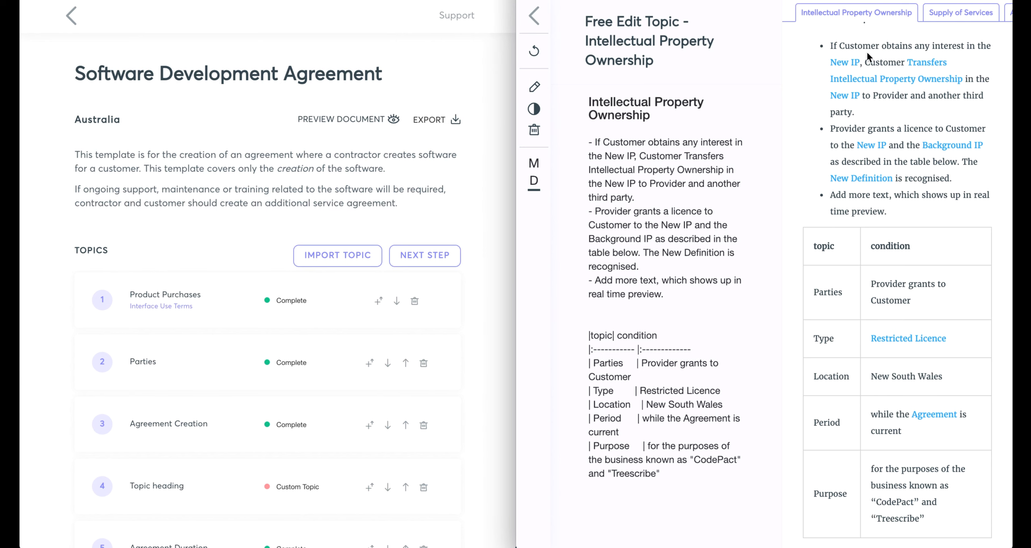
{"action": "scroll", "coordinate": [866, 50], "scroll_direction": "up", "scroll_amount": 3}
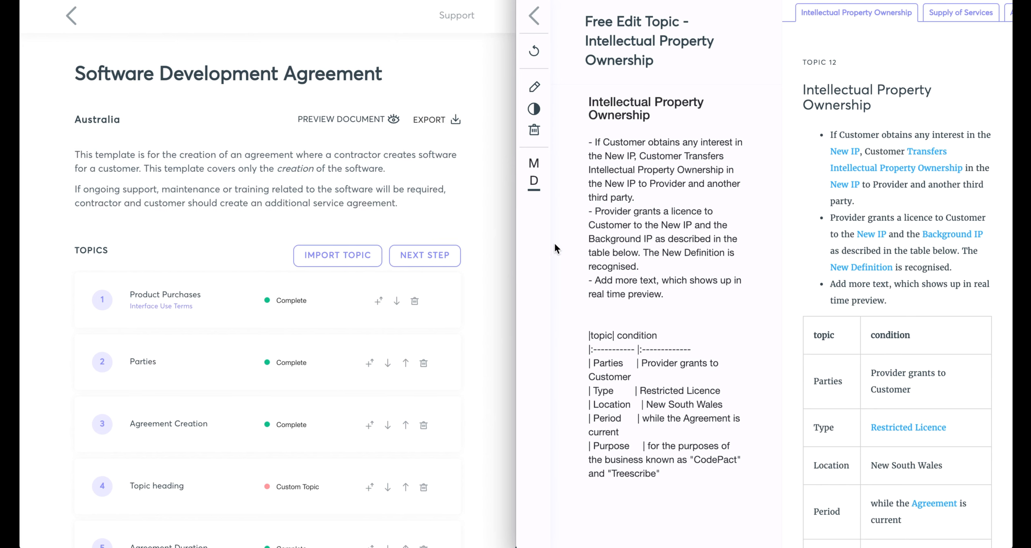
Widen the free-edit window and open the Intellectual Property Ownership topic from the agreement's topic list in the overview window.
{"action": "left_click_drag", "start_coordinate": [512, 227], "coordinate": [389, 231]}
{"action": "scroll", "coordinate": [331, 214], "scroll_direction": "down", "scroll_amount": 8}
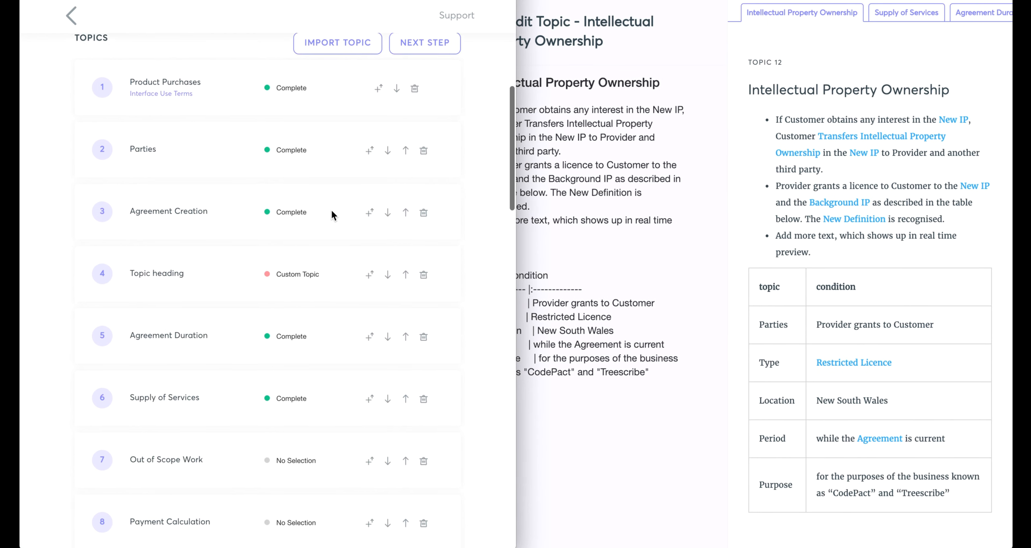
{"action": "scroll", "coordinate": [331, 210], "scroll_direction": "down", "scroll_amount": 7}
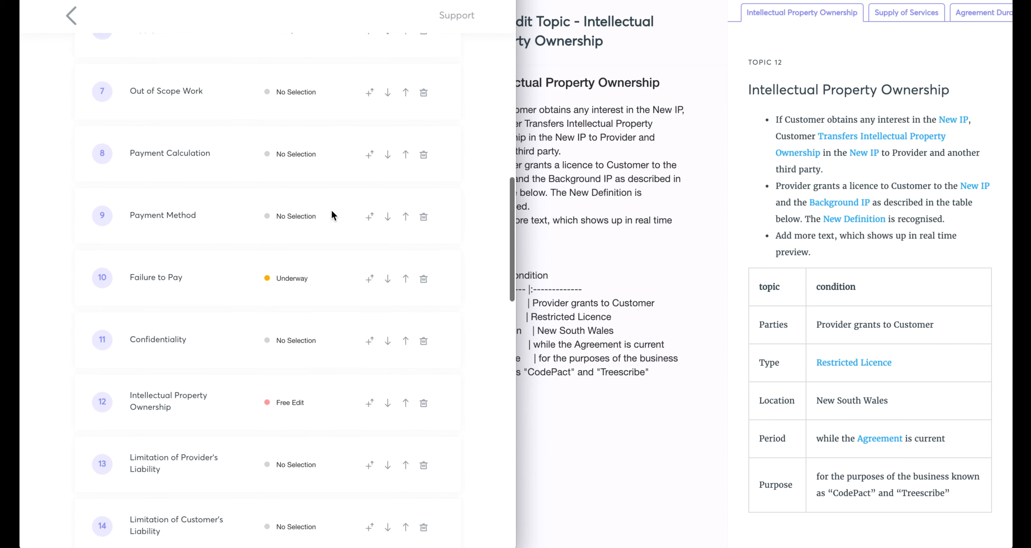
{"action": "left_click", "coordinate": [195, 400]}
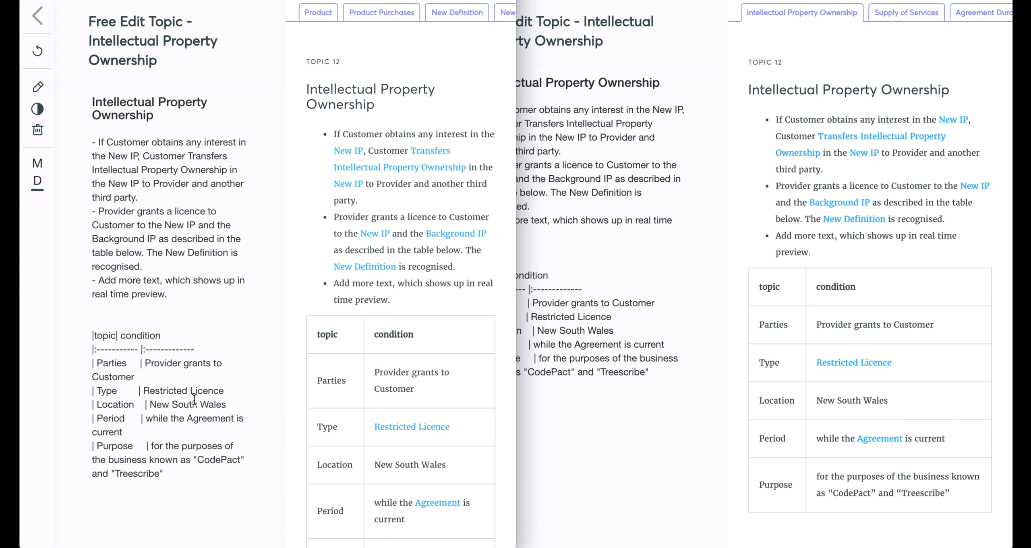
Add a first bullet to the free draft reading “We can draft in real time and save changes the client can see.” and save it.
{"action": "left_click", "coordinate": [38, 88]}
{"action": "key", "text": "Return"}
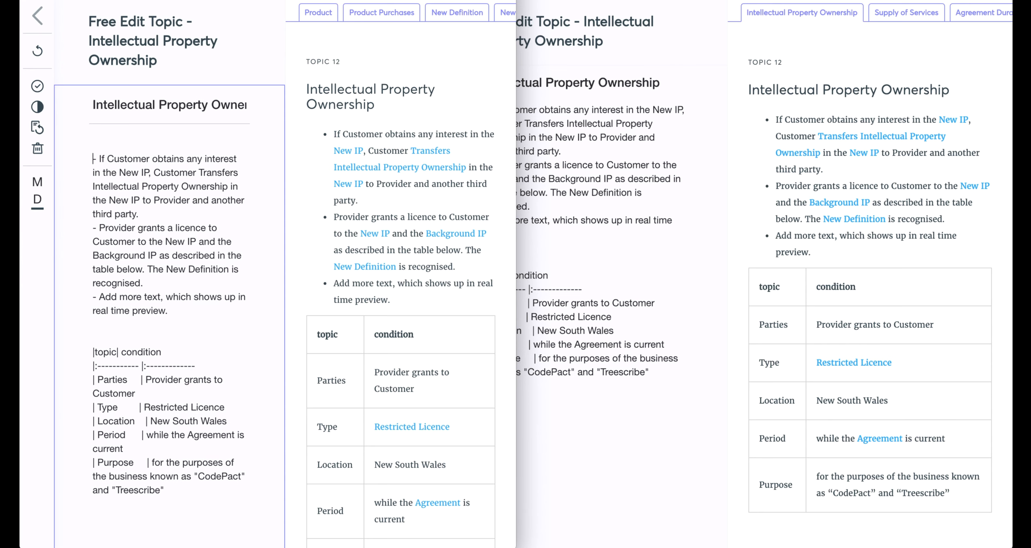
{"action": "type", "text": "- We"}
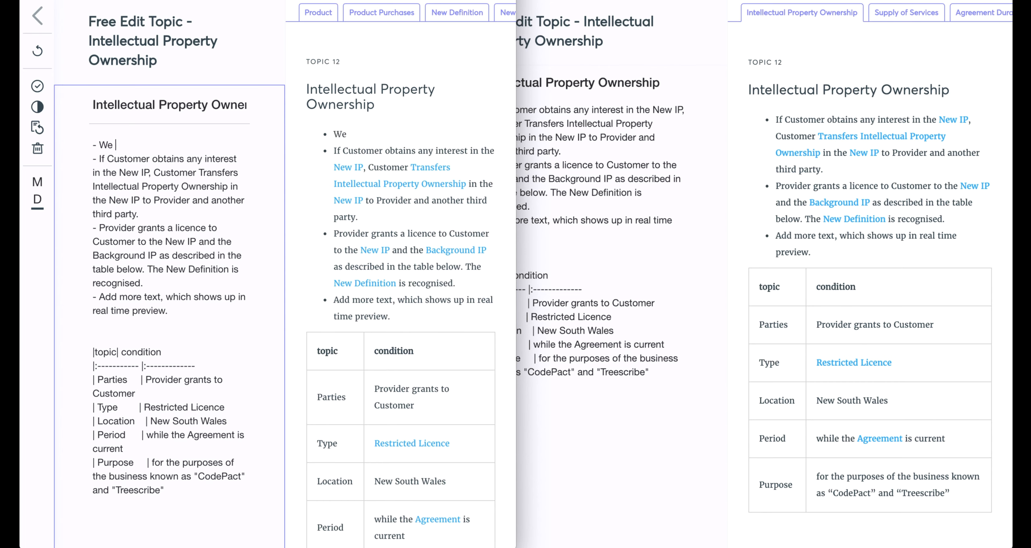
{"action": "type", "text": " can draft in rea"}
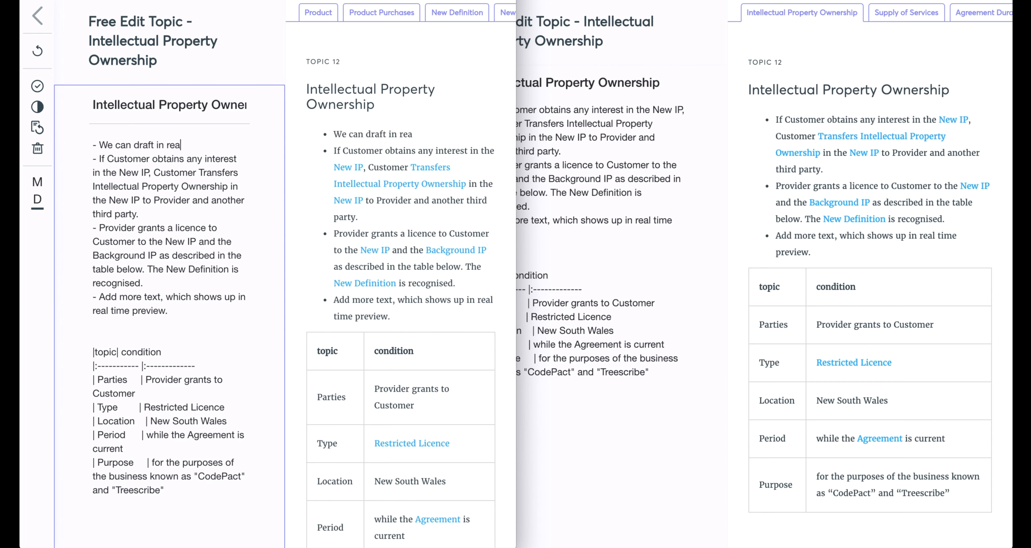
{"action": "type", "text": "l time and save changes the c"}
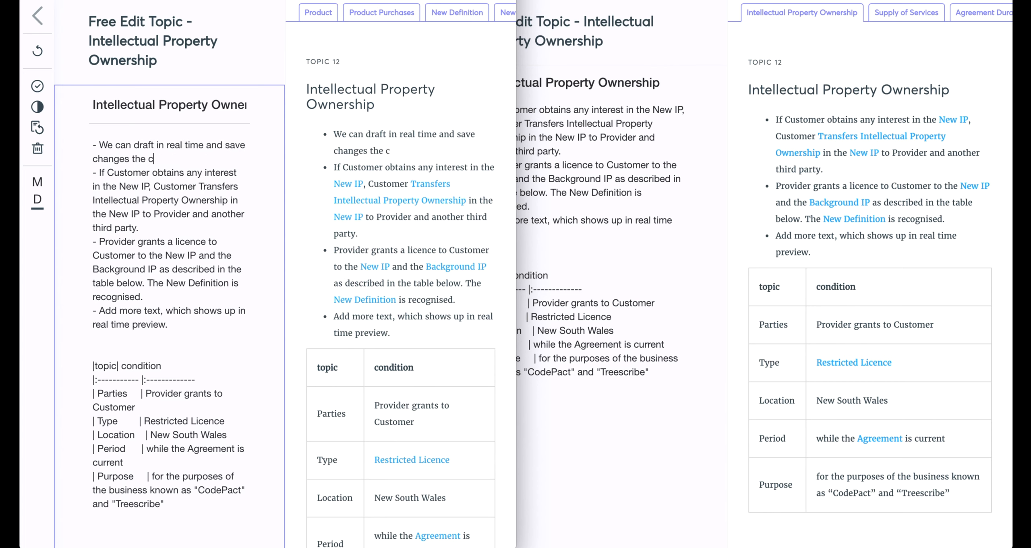
{"action": "type", "text": "lient can see."}
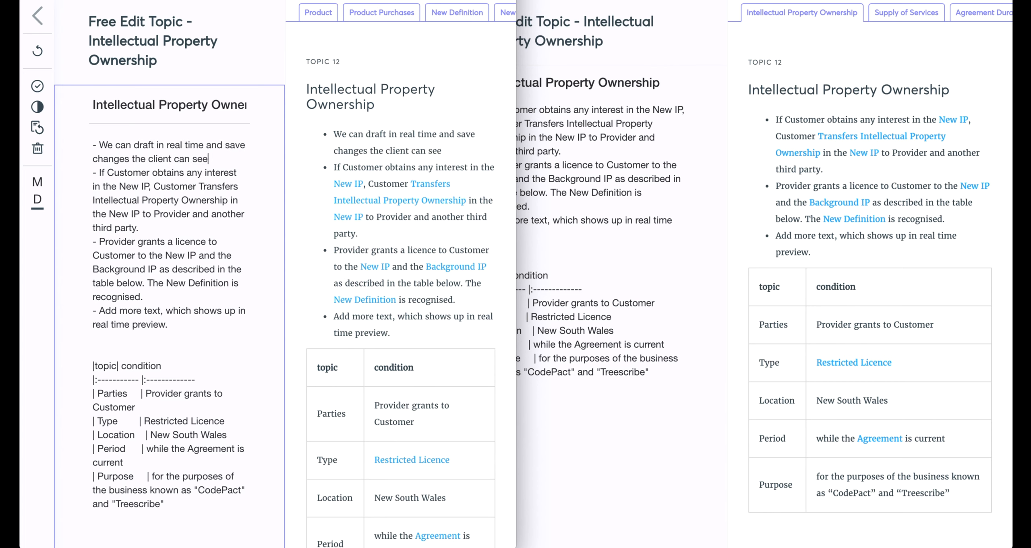
{"action": "left_click", "coordinate": [37, 87]}
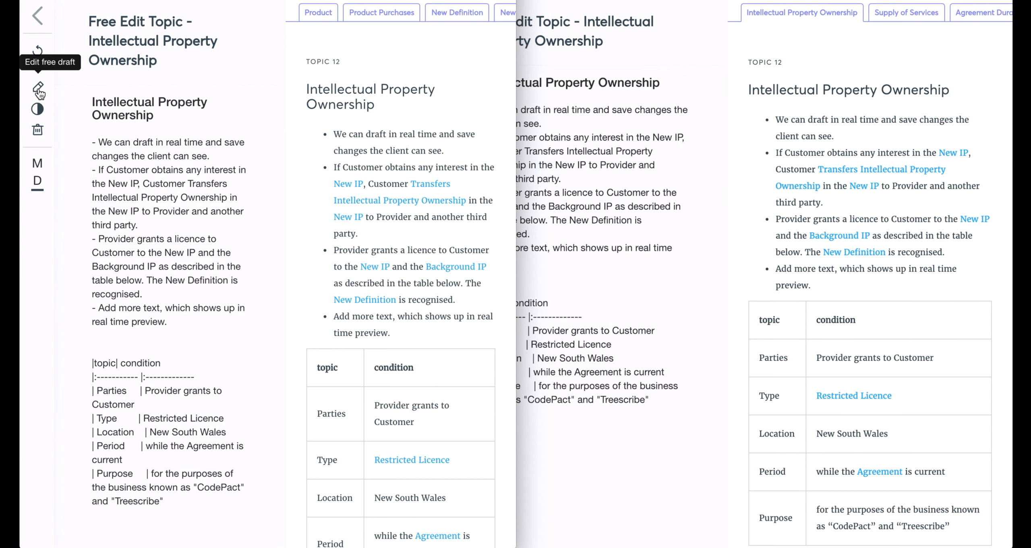
In the second window, show the draft's changes against the standard text, and return to the first window.
{"action": "left_click", "coordinate": [635, 119]}
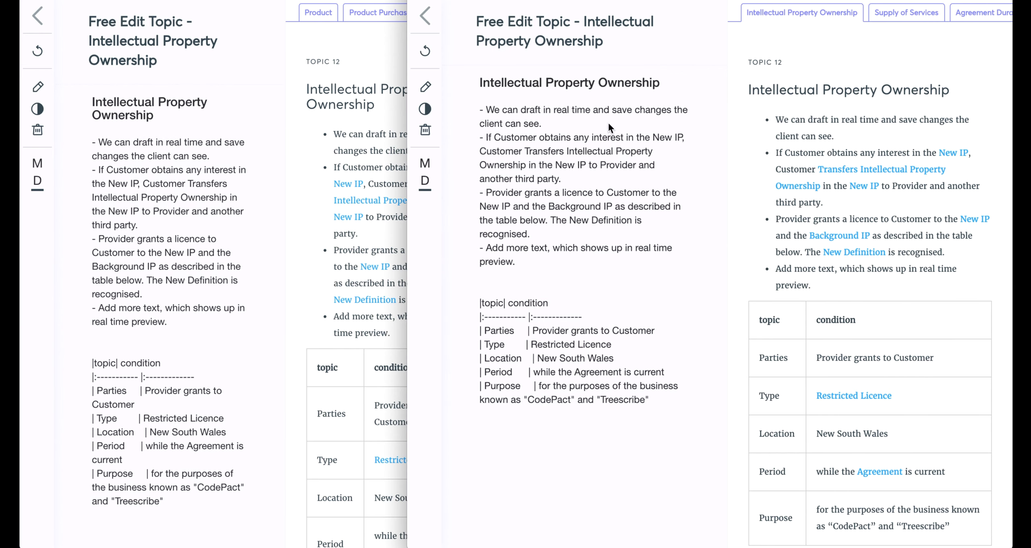
{"action": "left_click", "coordinate": [426, 110]}
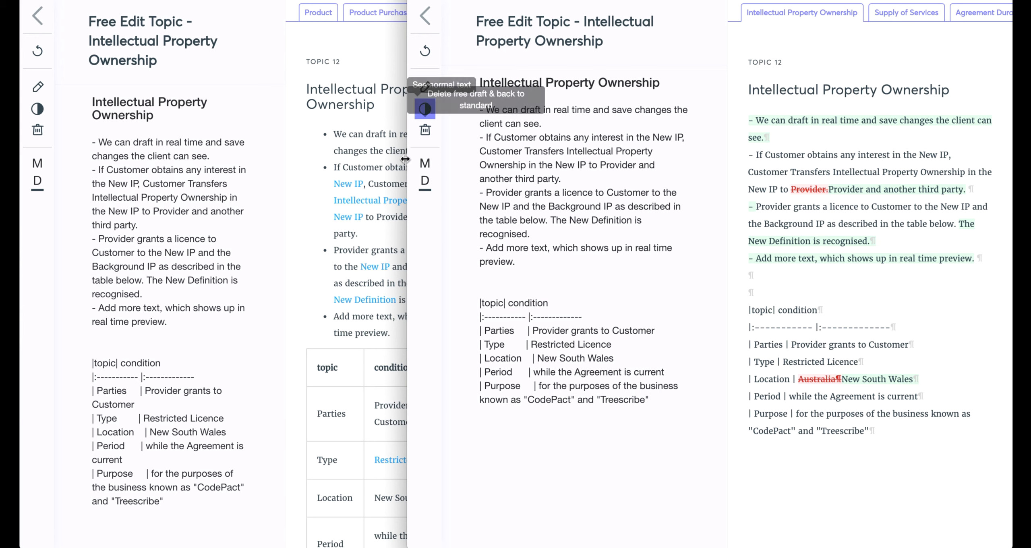
{"action": "left_click", "coordinate": [115, 144]}
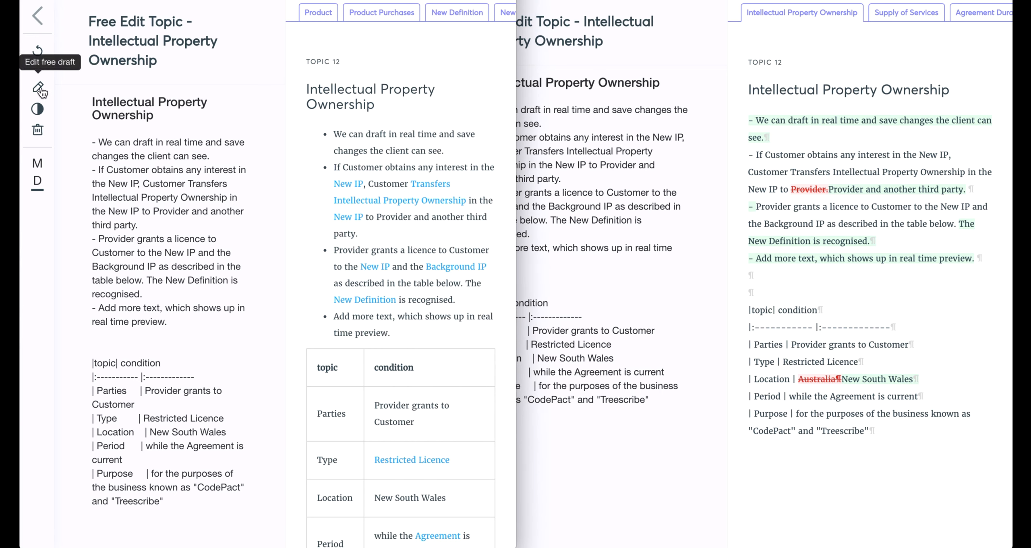
Delete the bullet about drafting in real time, with its empty line, from the free draft and save it.
{"action": "left_click", "coordinate": [37, 86]}
{"action": "left_click", "coordinate": [235, 159]}
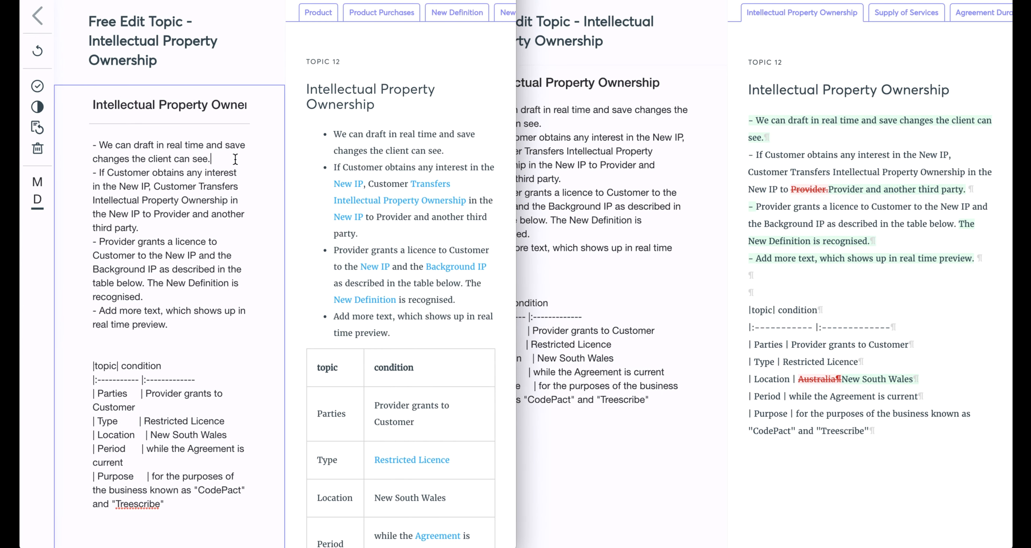
{"action": "left_click_drag", "start_coordinate": [235, 159], "coordinate": [93, 145]}
{"action": "key", "text": "BackSpace"}
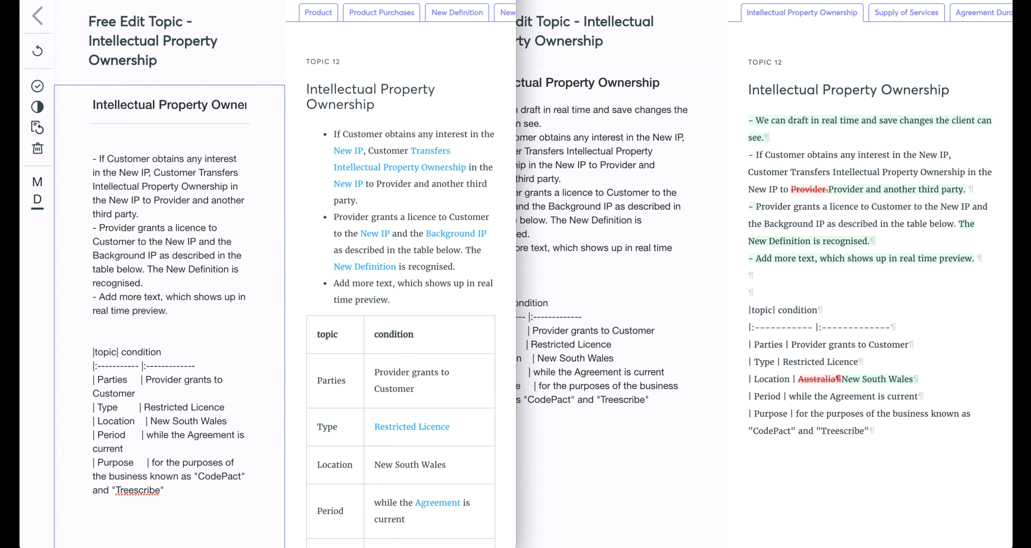
{"action": "key", "text": "Delete"}
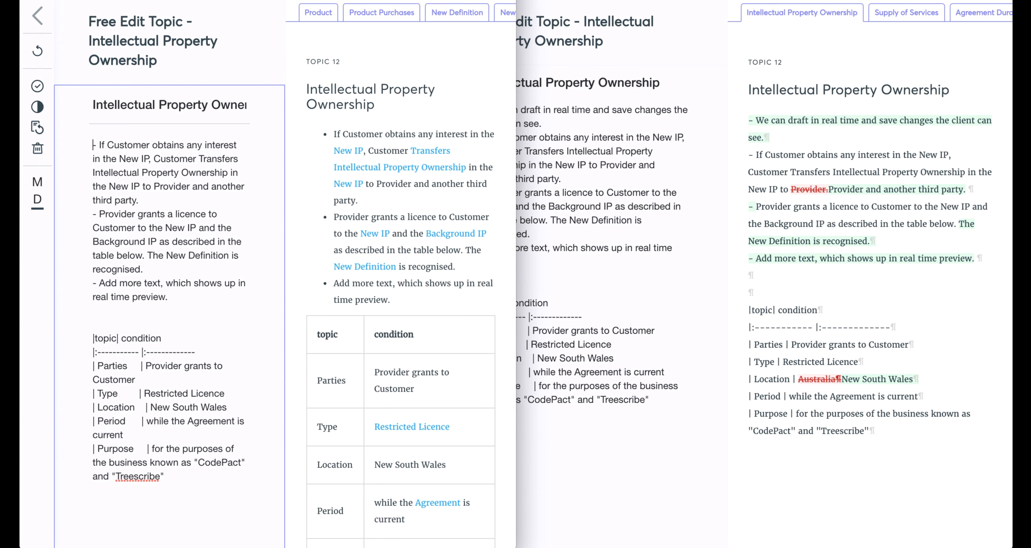
{"action": "left_click", "coordinate": [37, 86]}
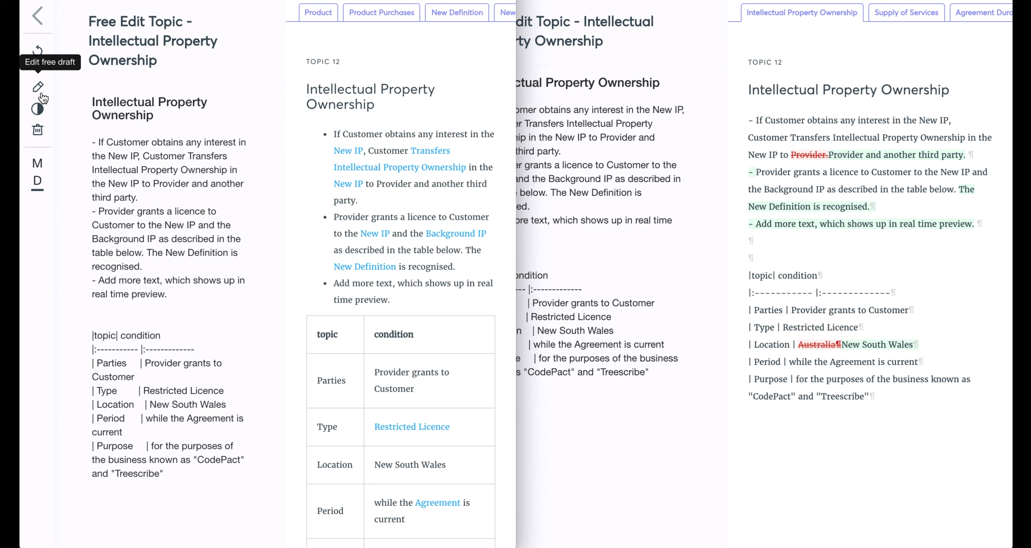
Switch the second window's preview back from tracked changes to the normal text, and return to the first window.
{"action": "left_click", "coordinate": [591, 110]}
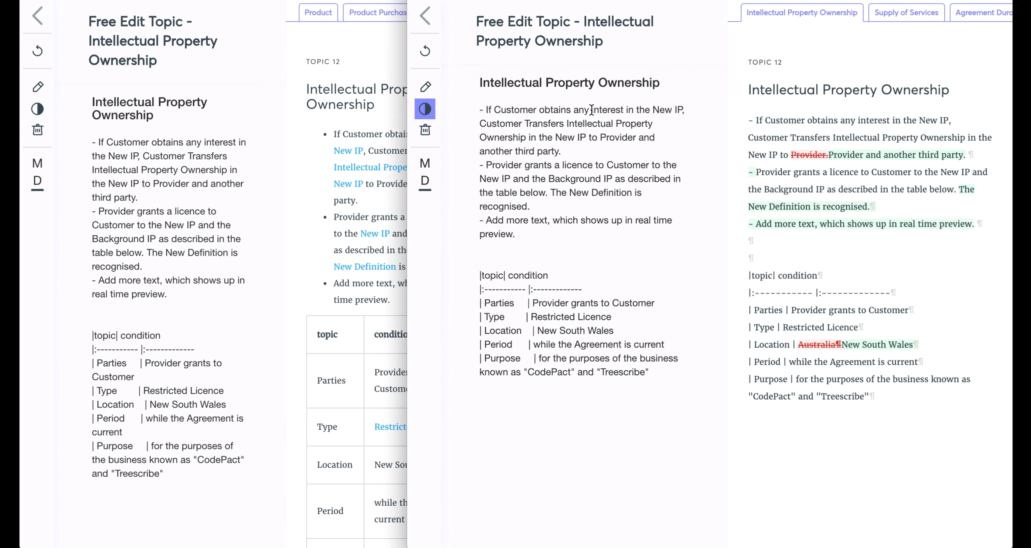
{"action": "left_click", "coordinate": [424, 109]}
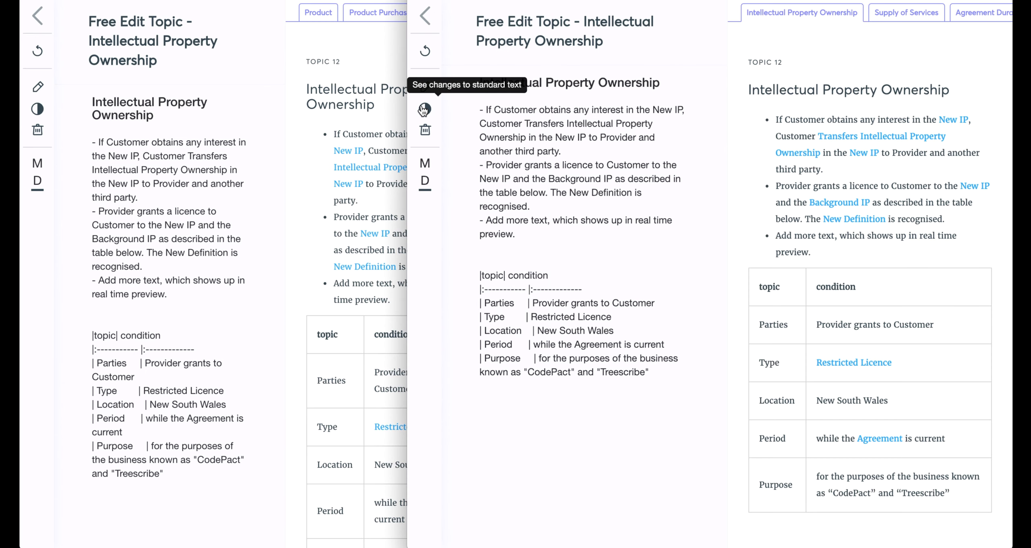
{"action": "left_click", "coordinate": [257, 150]}
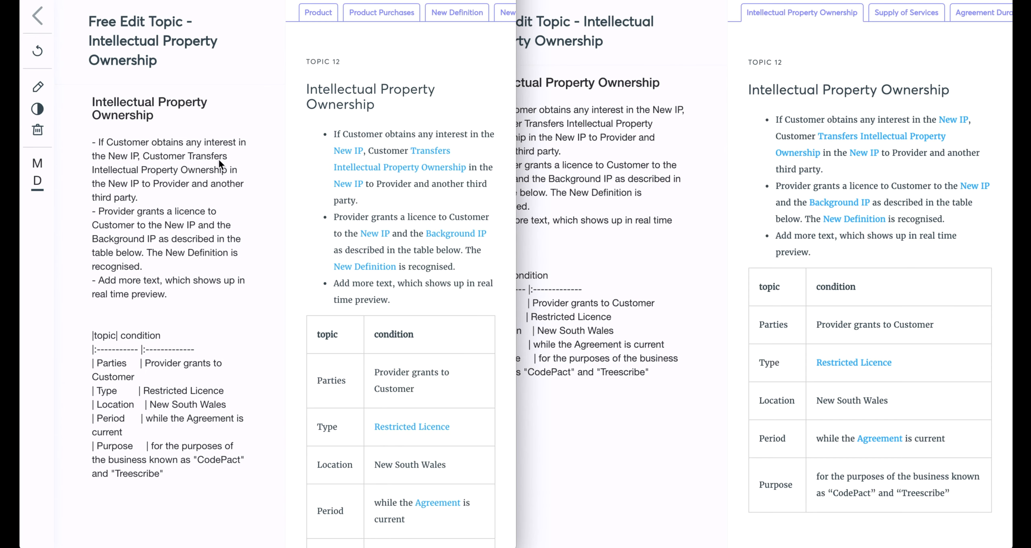
Remove the bullet “Add more text, which shows up in real time preview.” from the free draft and save it.
{"action": "left_click", "coordinate": [38, 88]}
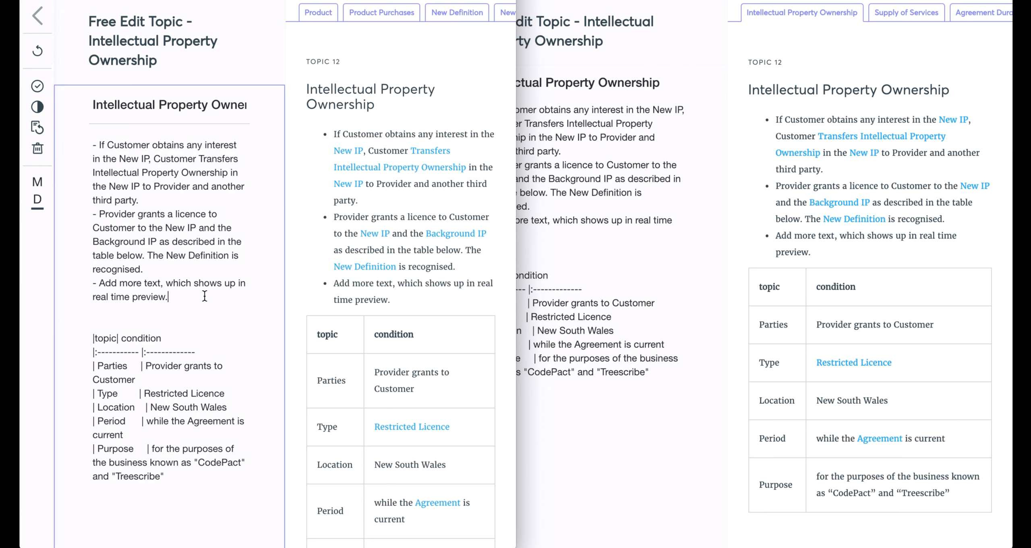
{"action": "left_click_drag", "start_coordinate": [204, 296], "coordinate": [92, 282]}
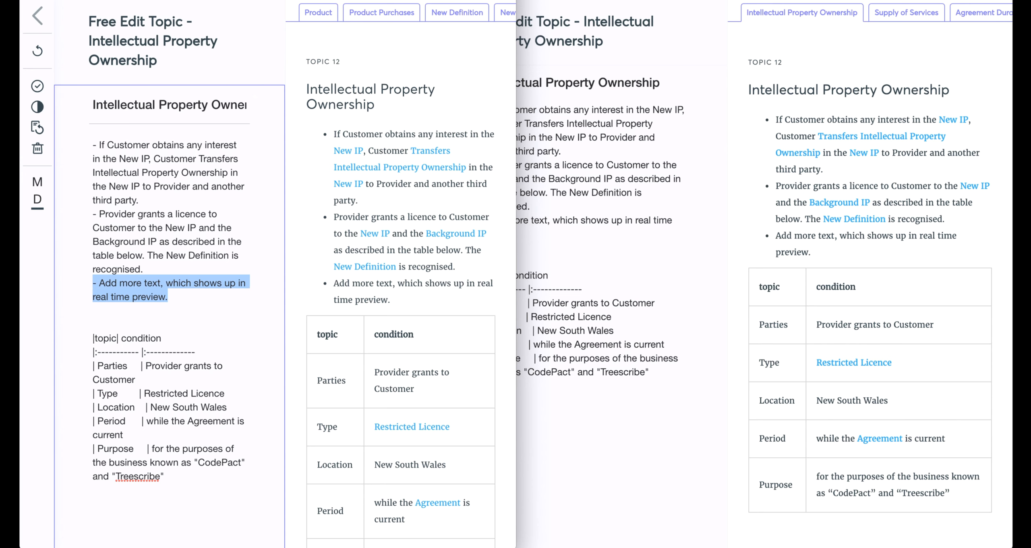
{"action": "key", "text": "BackSpace"}
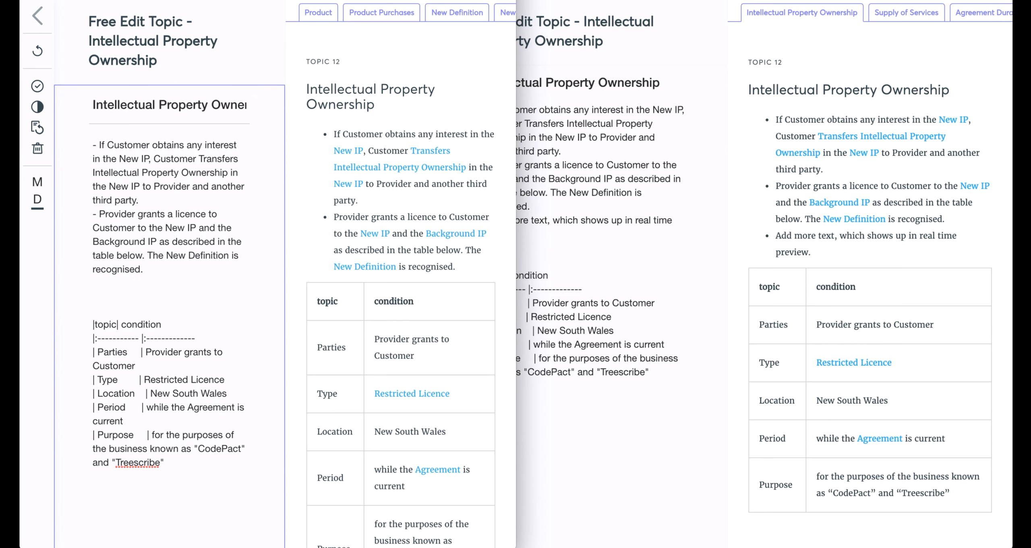
{"action": "left_click", "coordinate": [38, 85]}
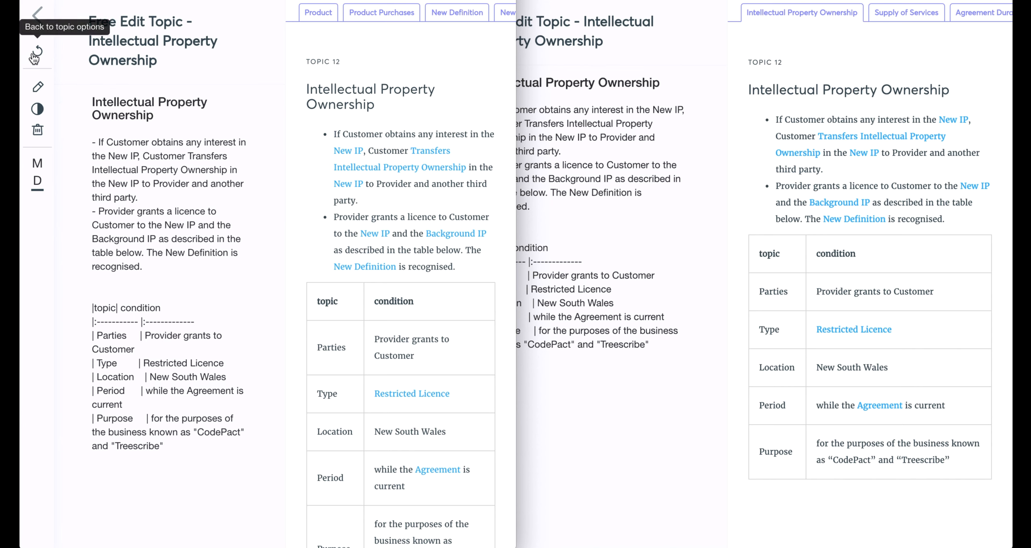
Delete the free draft to restore the standard Intellectual Property Ownership topic, and save the Restricted licence option for “grants a licence”.
{"action": "left_click", "coordinate": [38, 130]}
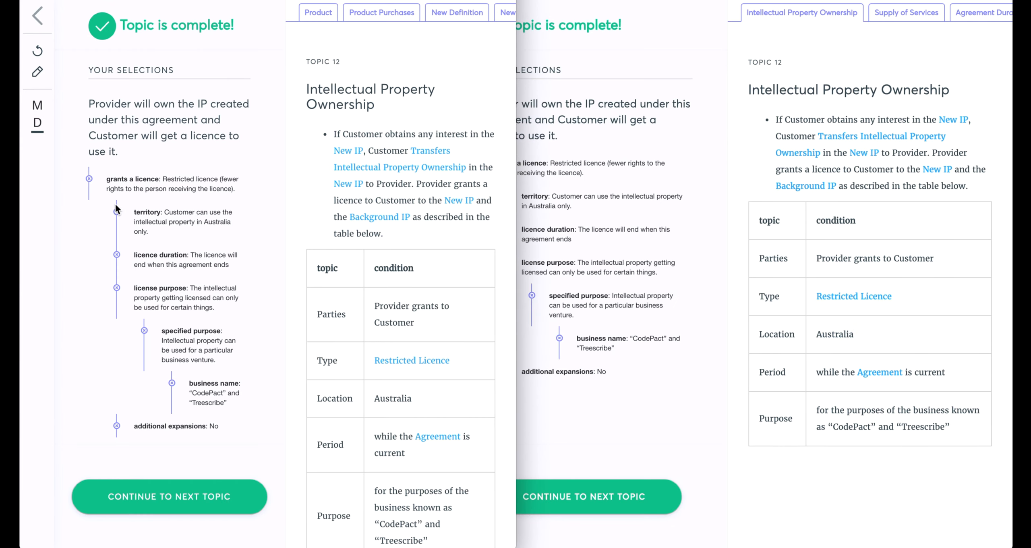
{"action": "left_click", "coordinate": [89, 179]}
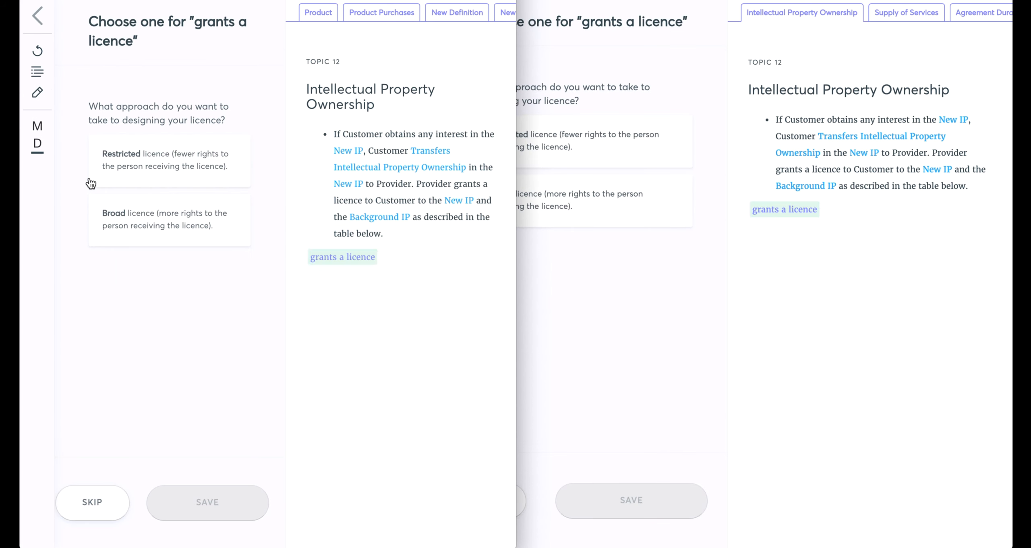
{"action": "left_click", "coordinate": [176, 178]}
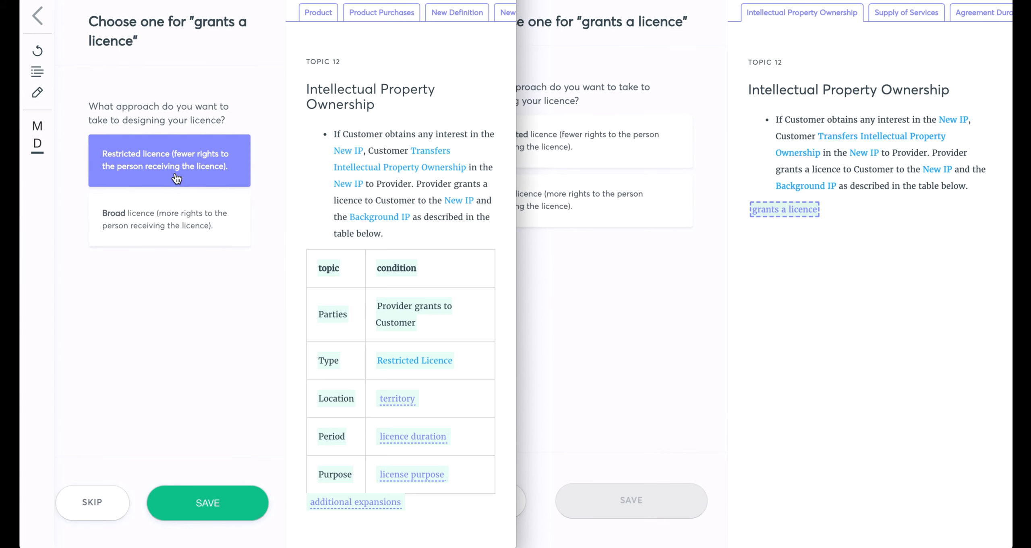
{"action": "left_click", "coordinate": [215, 502]}
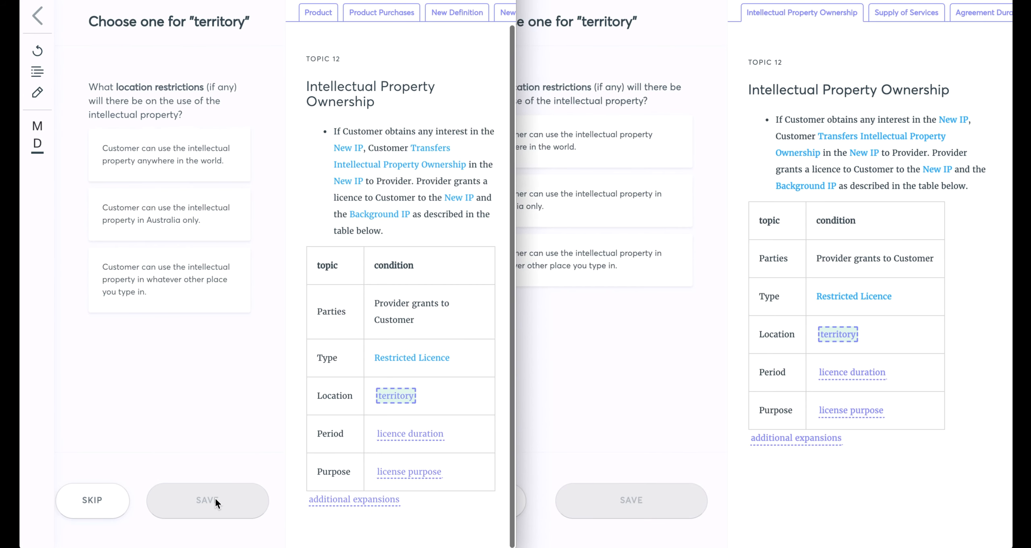
Set the licence territory to Australia only and its duration to forever, saving both, and go back to the agreement's overview.
{"action": "left_click", "coordinate": [158, 221]}
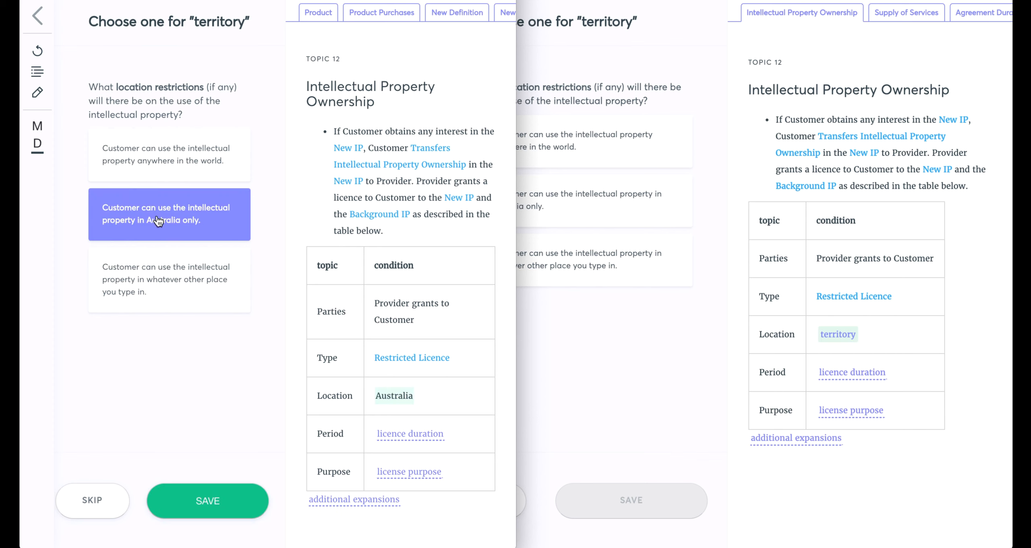
{"action": "left_click", "coordinate": [238, 496]}
{"action": "left_click", "coordinate": [156, 146]}
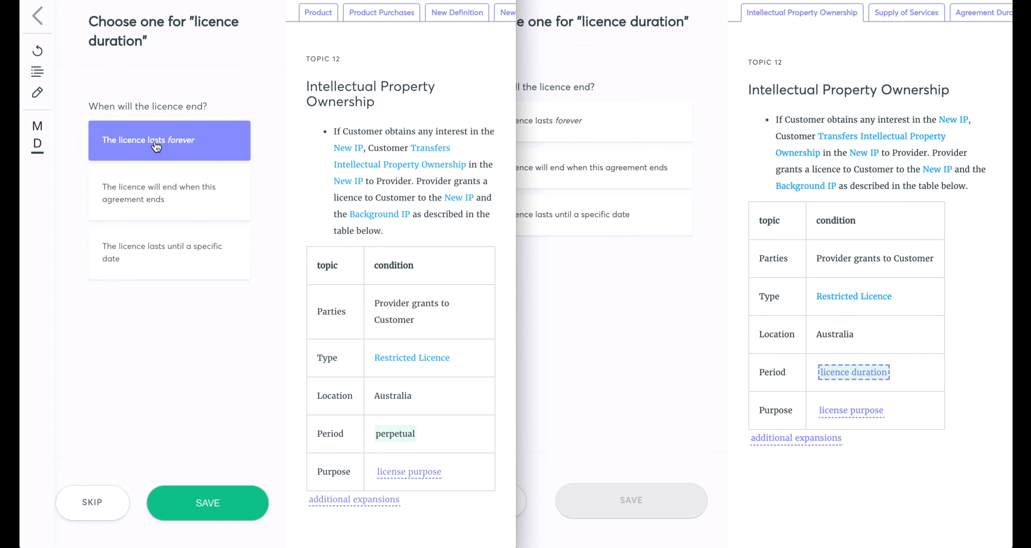
{"action": "left_click", "coordinate": [216, 509]}
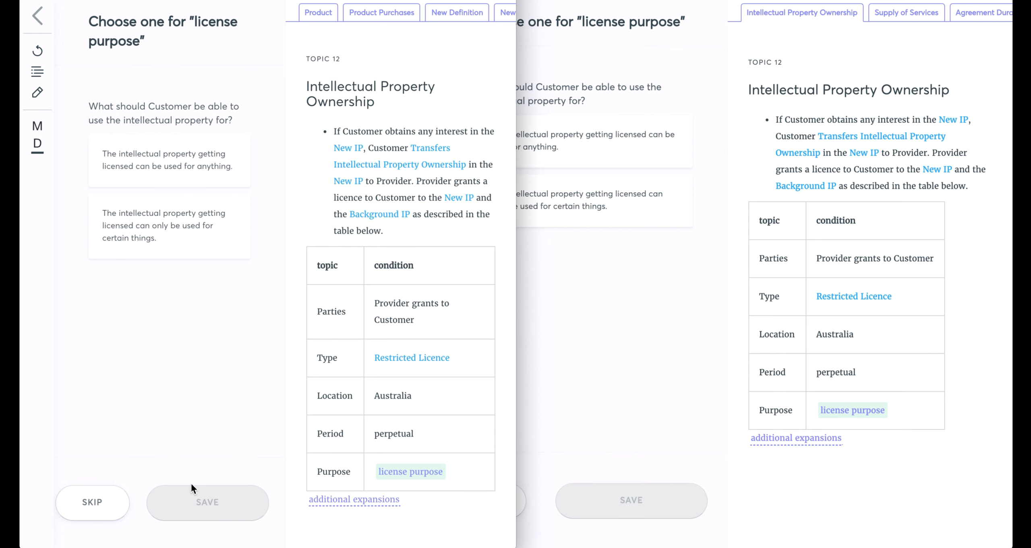
{"action": "left_click", "coordinate": [39, 17]}
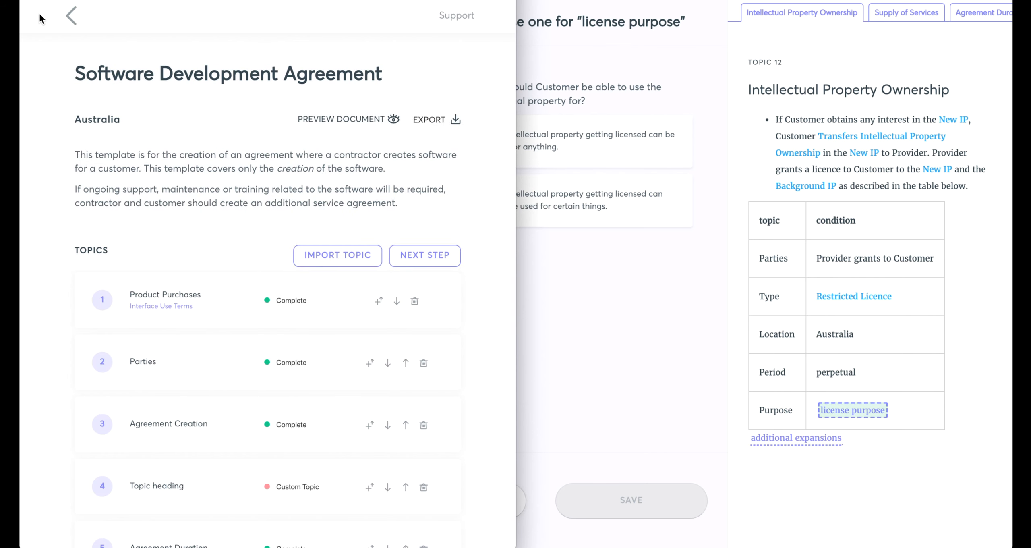